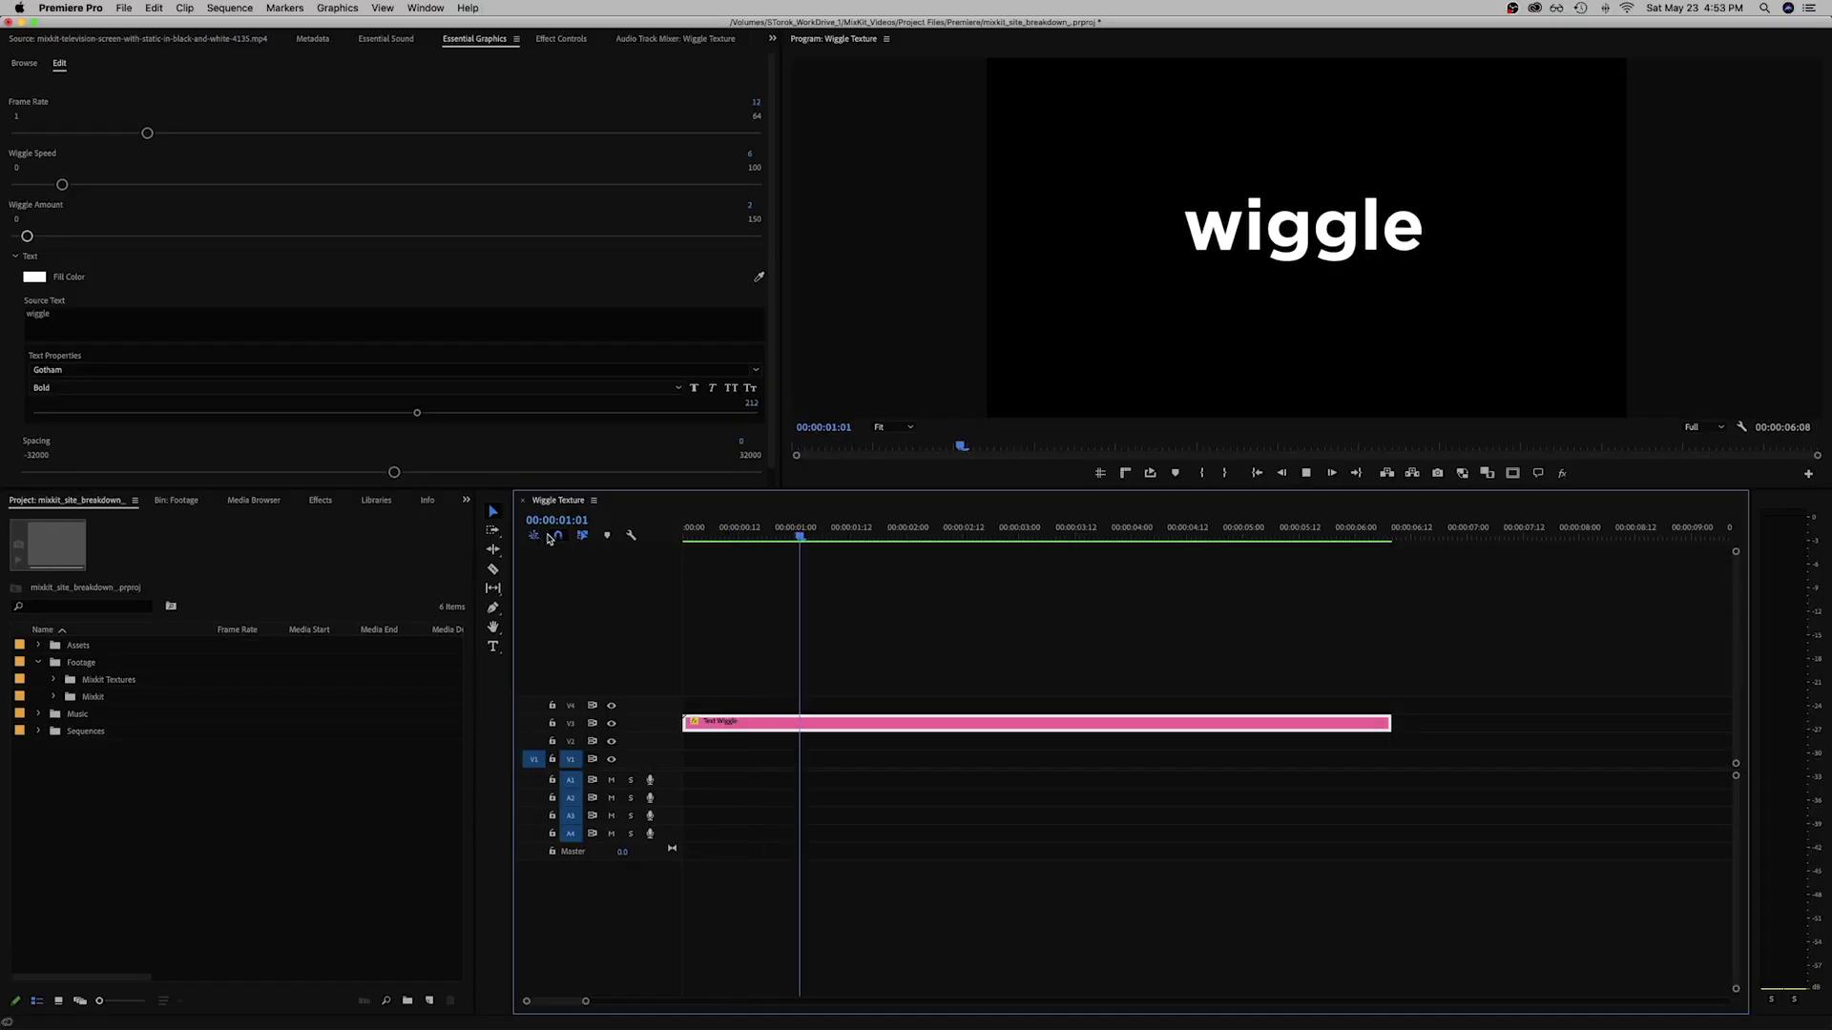
Adjust the Wiggle Amount of the 'texture' title graphic.
left_click(756, 205)
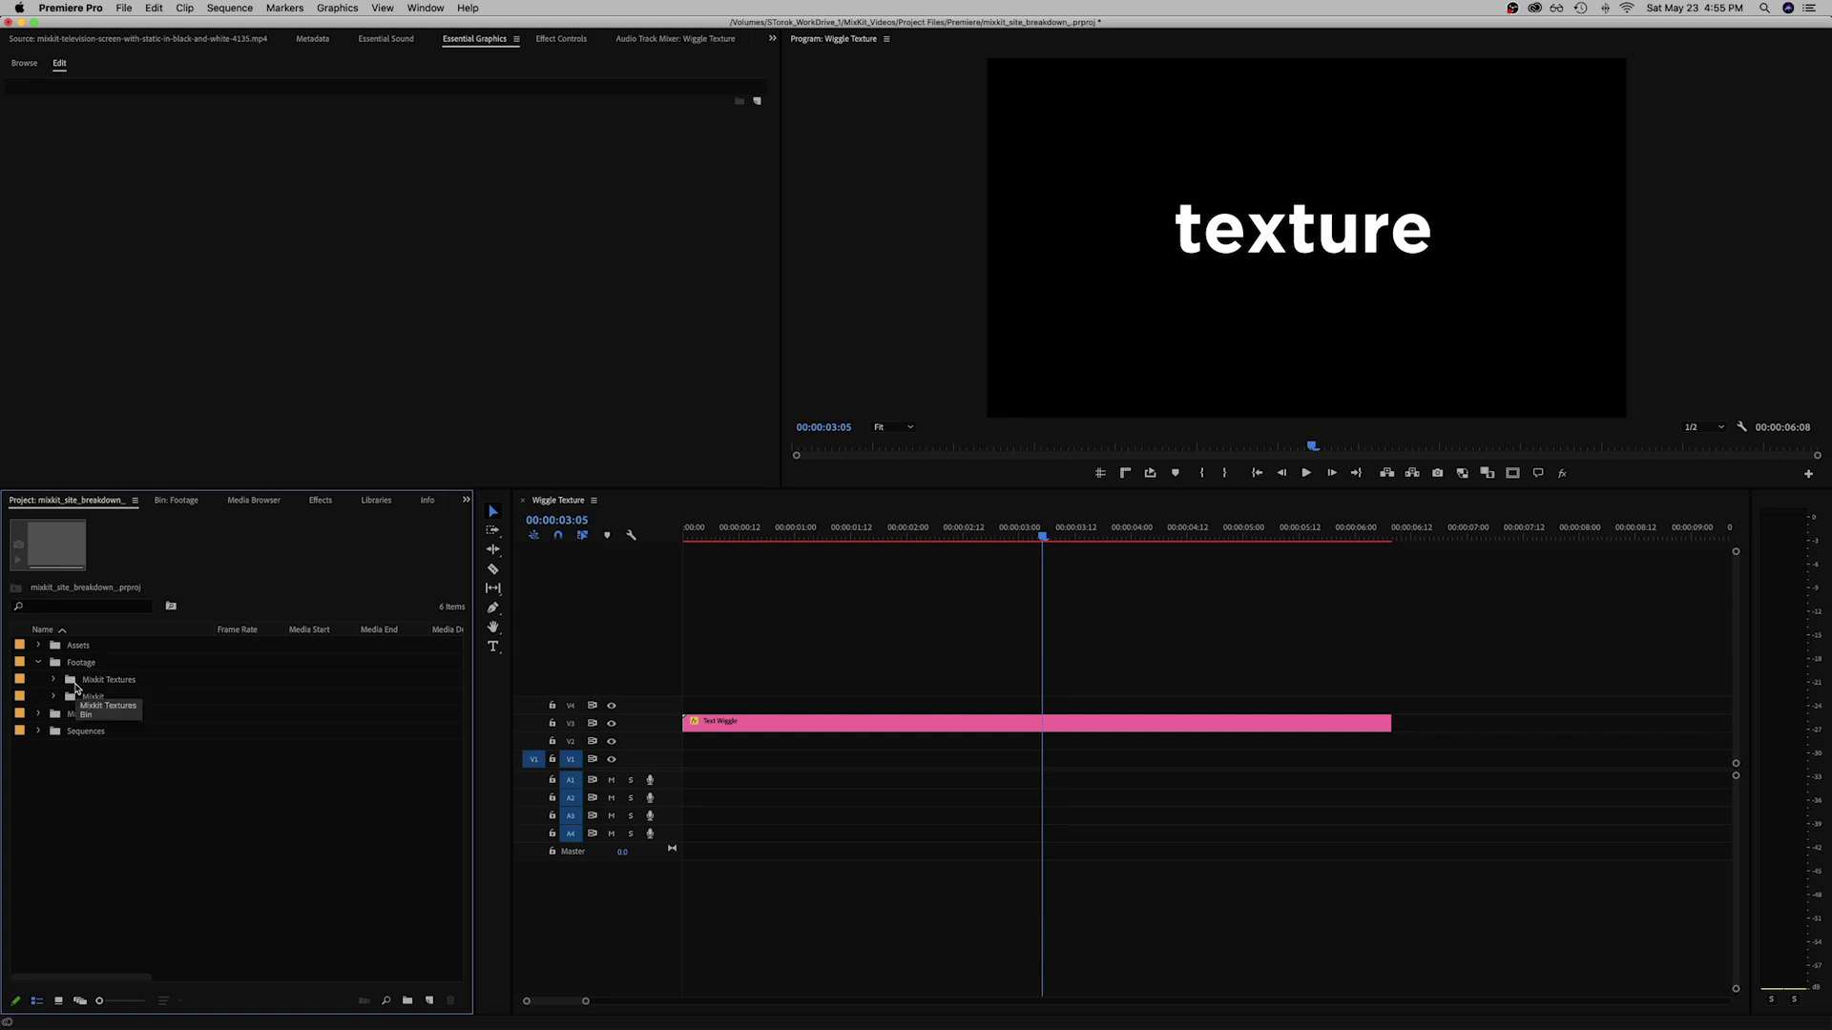
mouse_move(839, 1016)
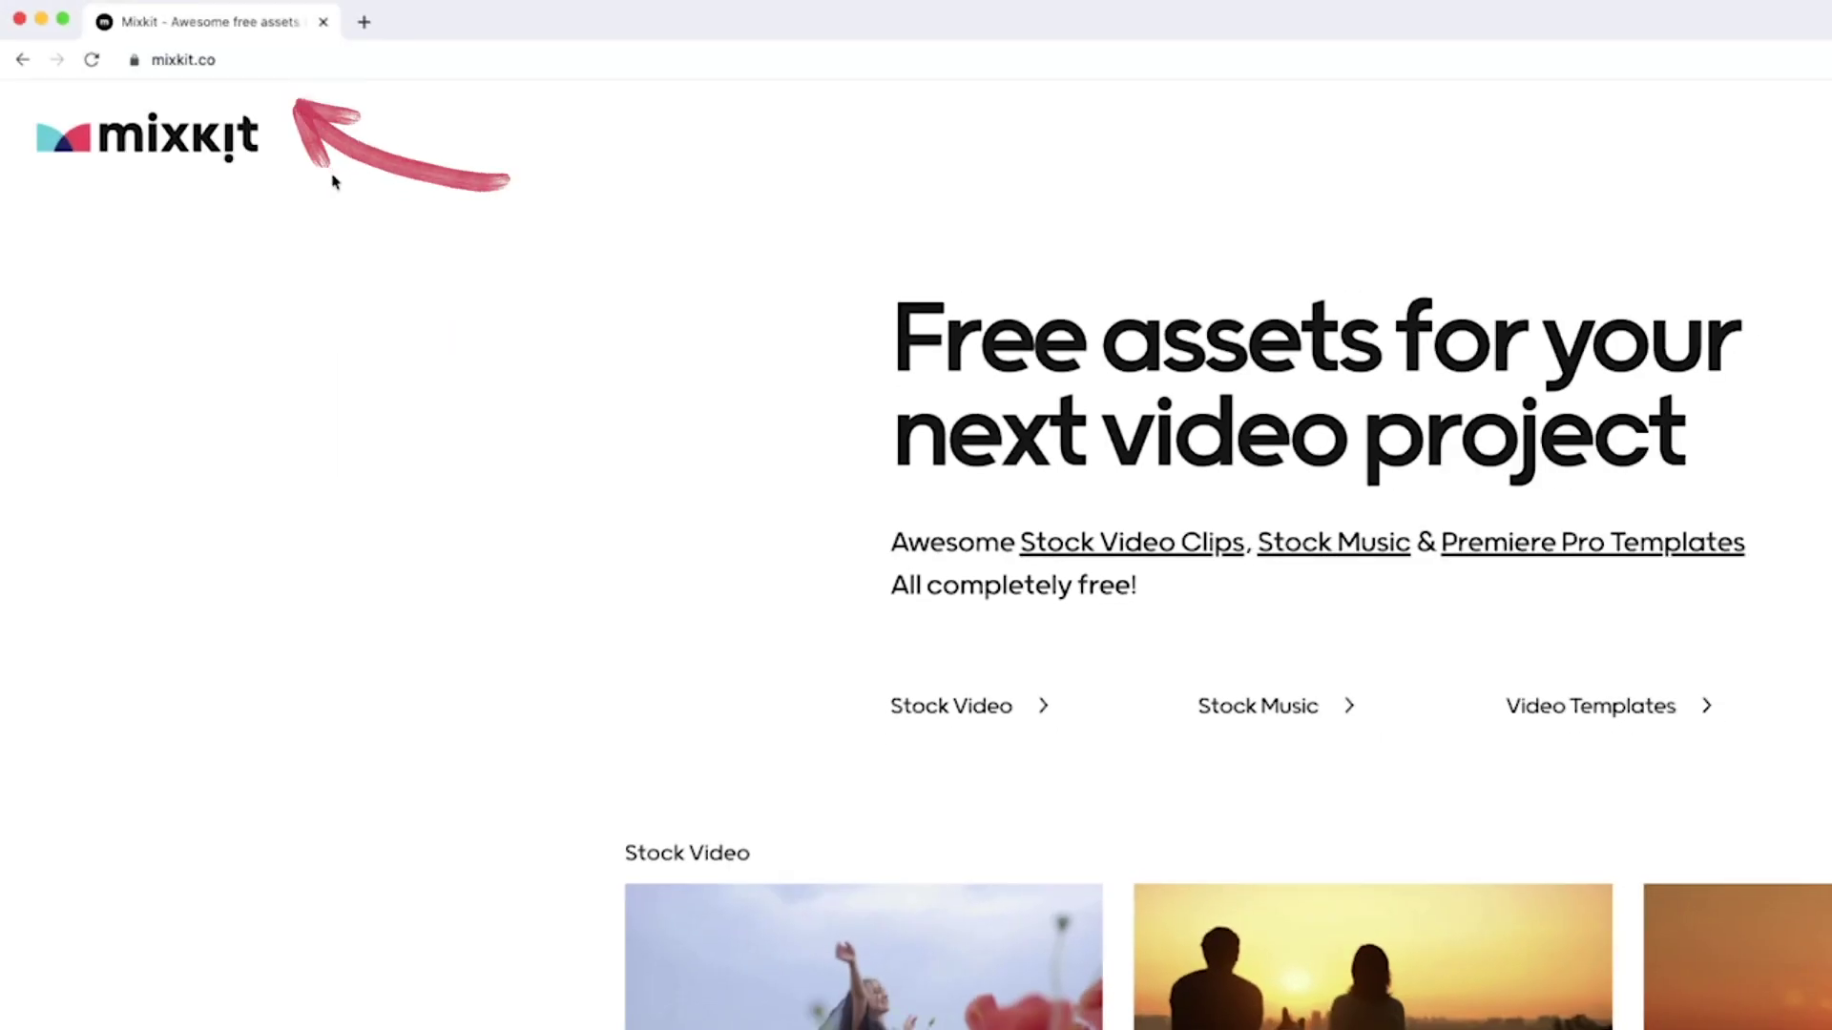
Search Mixkit stock videos for 'texture' and scroll through the results.
scroll(222, 140, "down", 10)
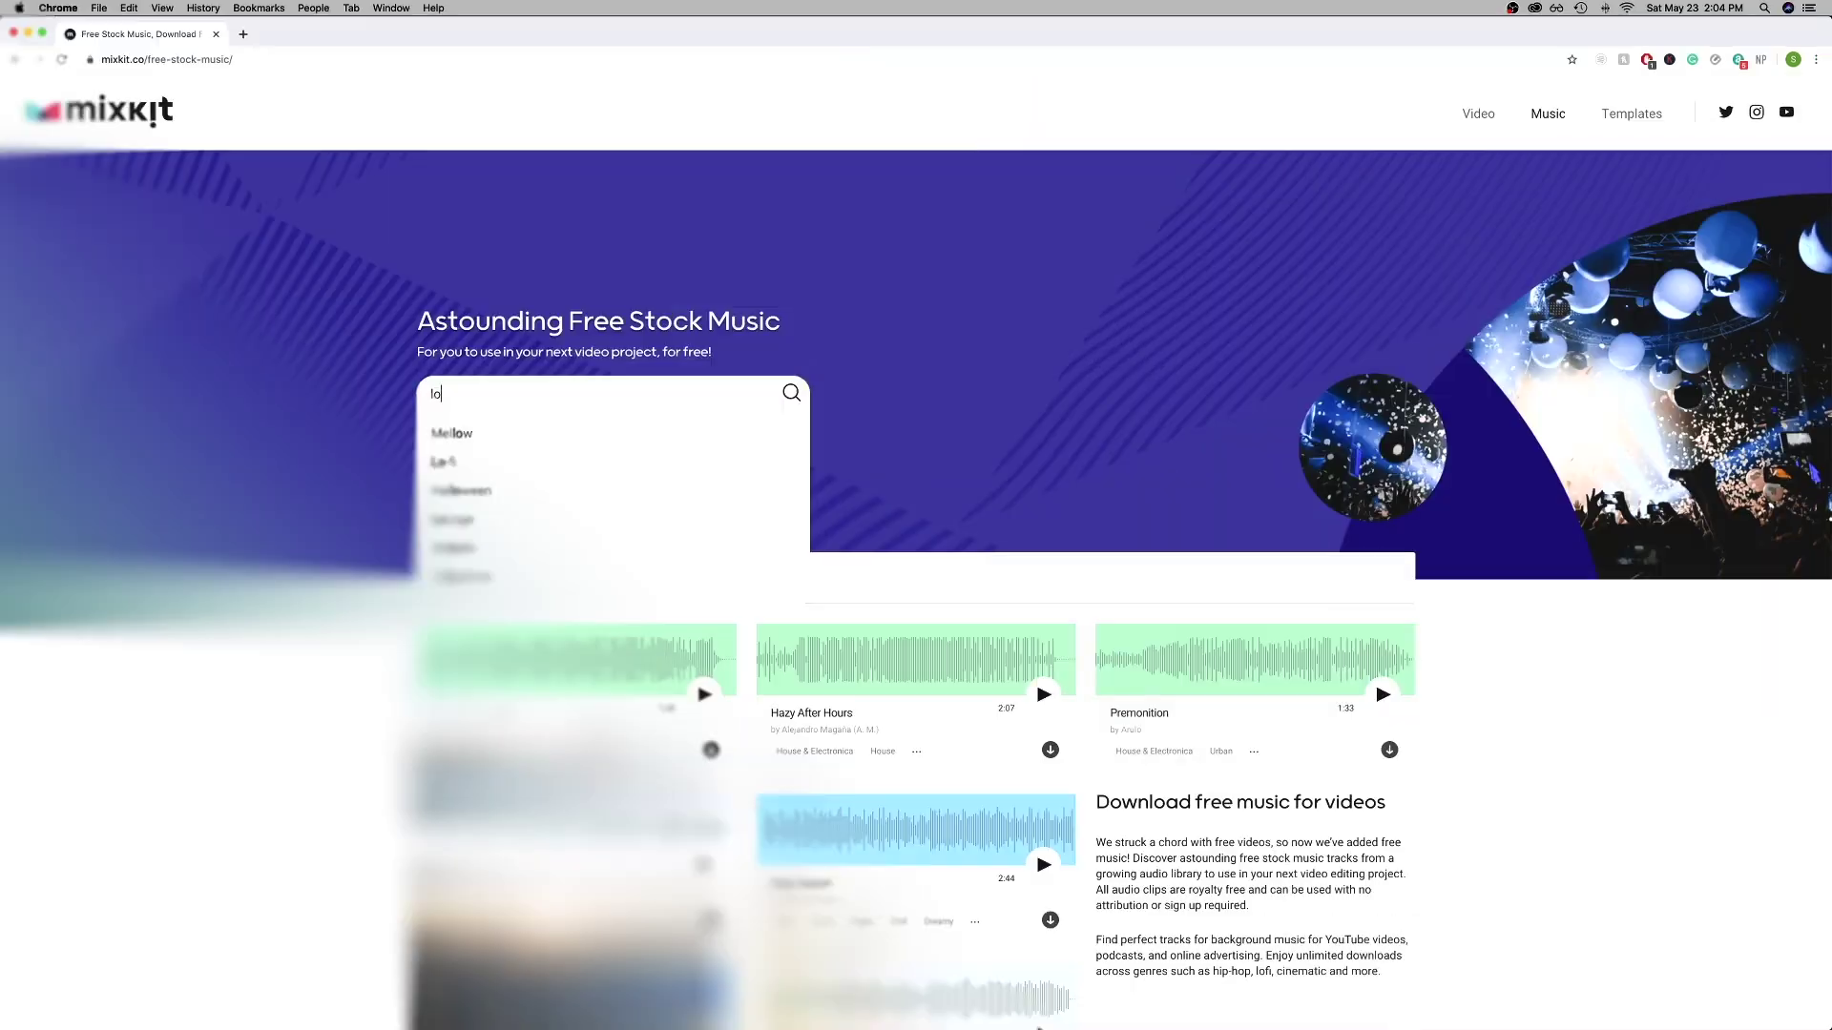
type("-fi")
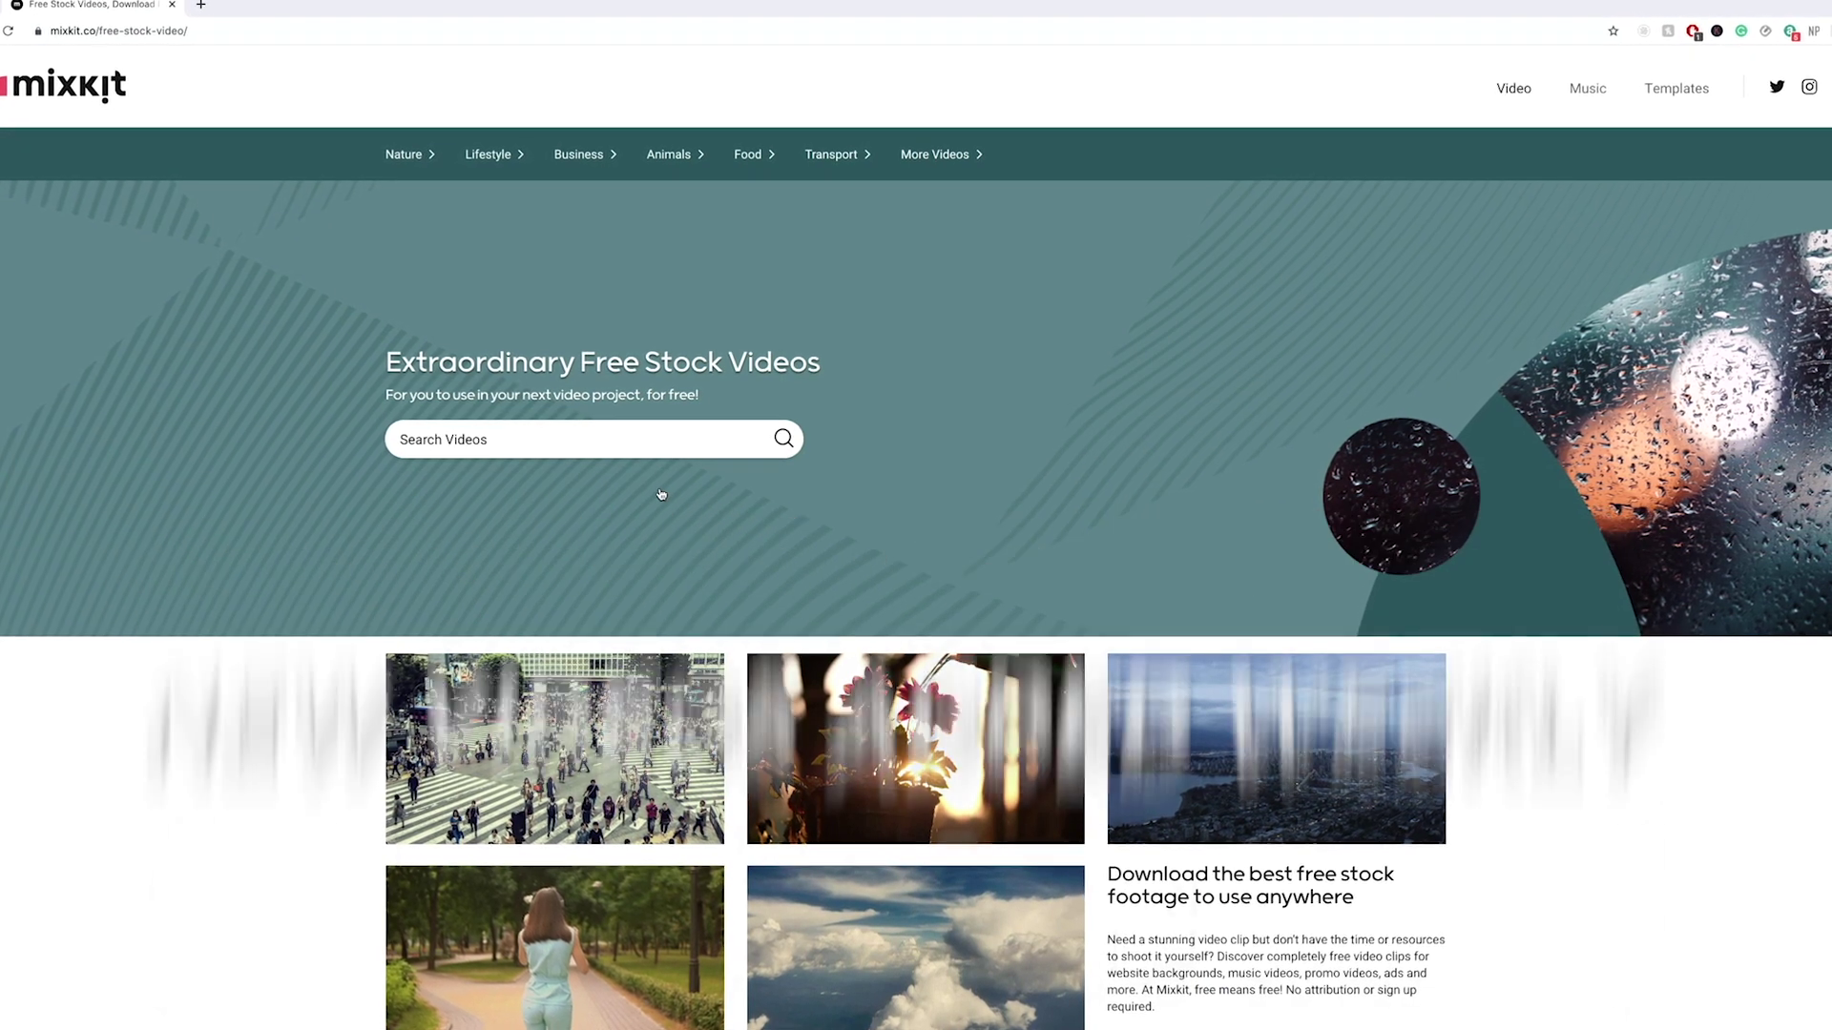
left_click(592, 440)
type("tex")
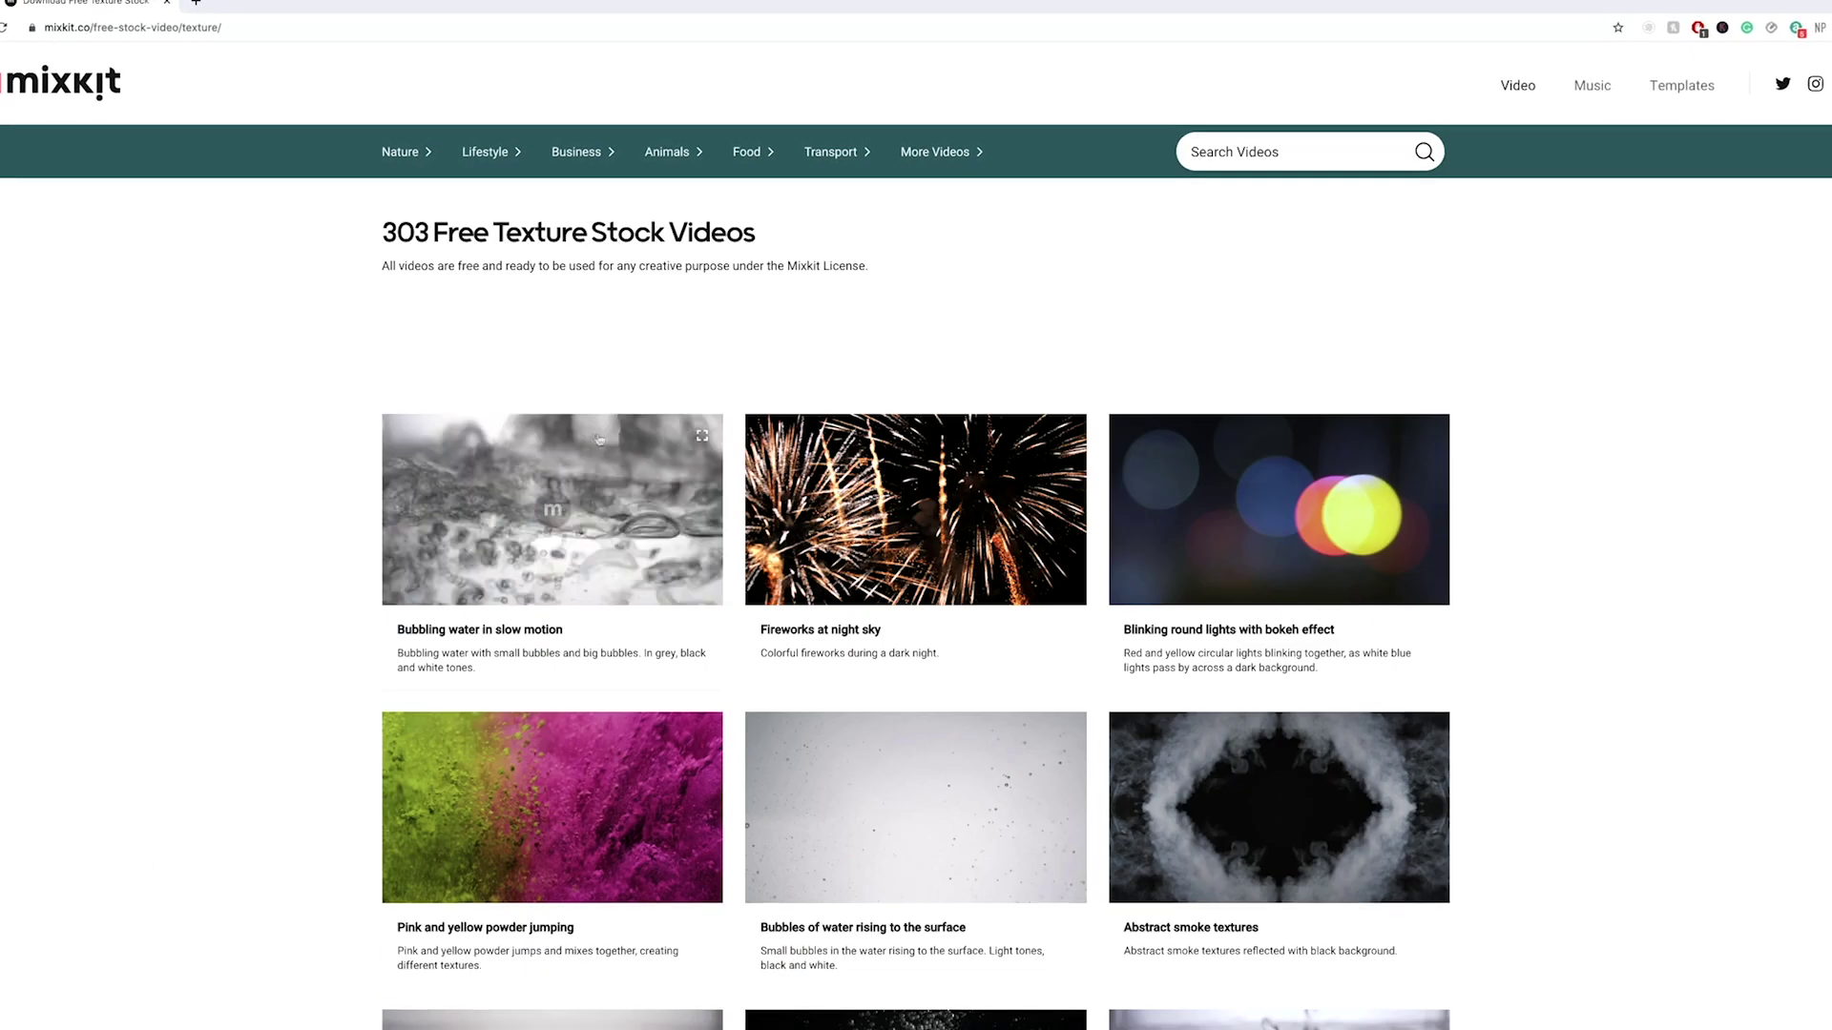
scroll(599, 439, "down", 20)
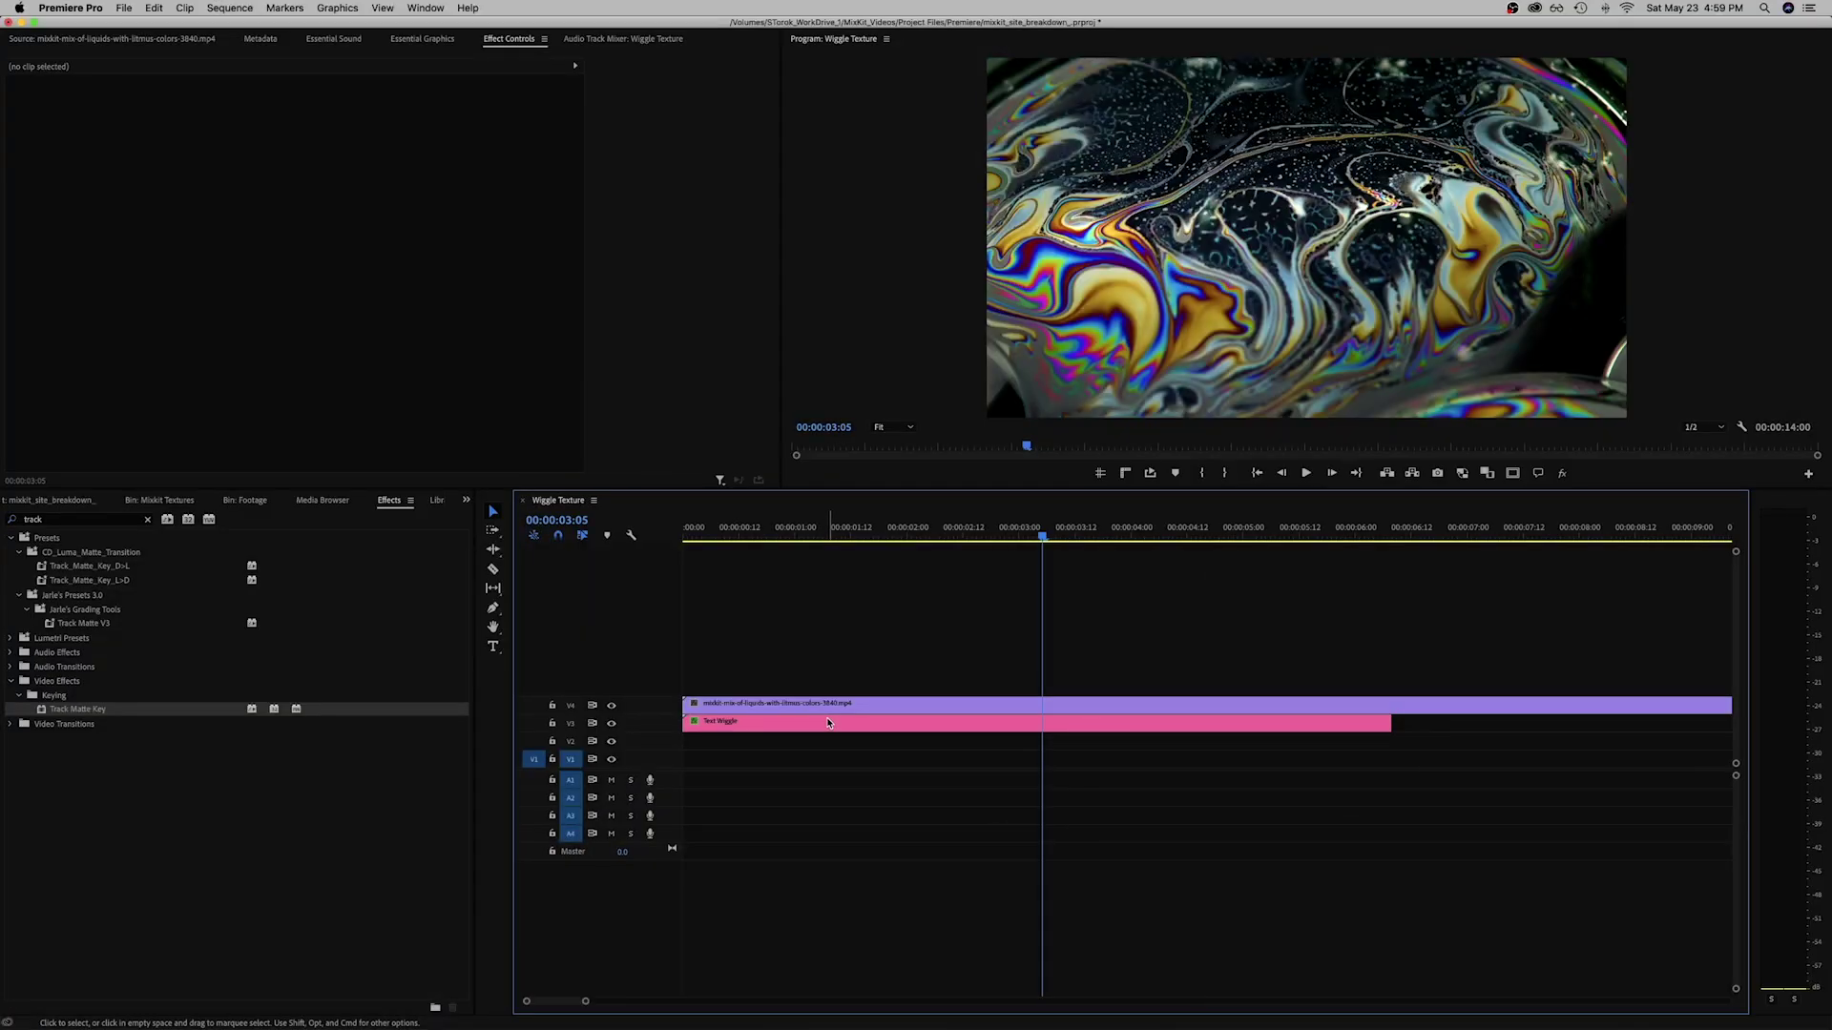
Set the Text Wiggle title's Track Matte Key to Matte Video 4, Composite Using Matte Luma.
left_click(828, 723)
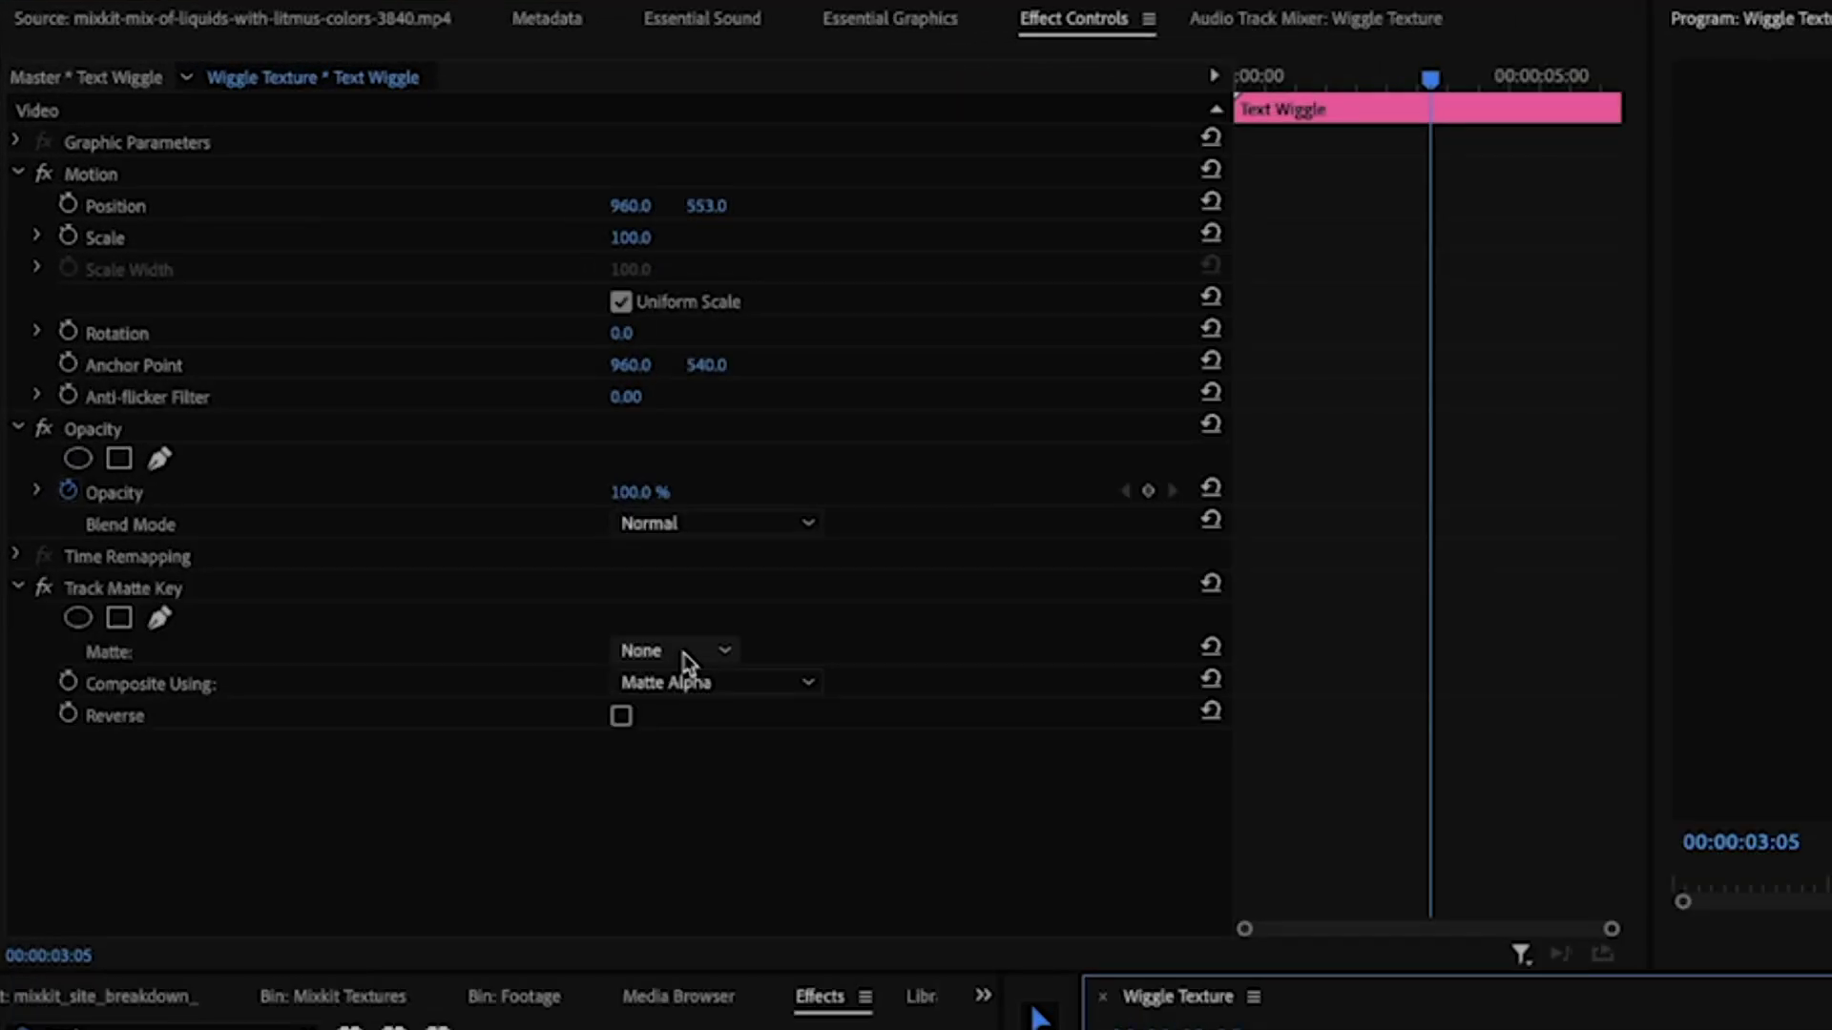
left_click(325, 342)
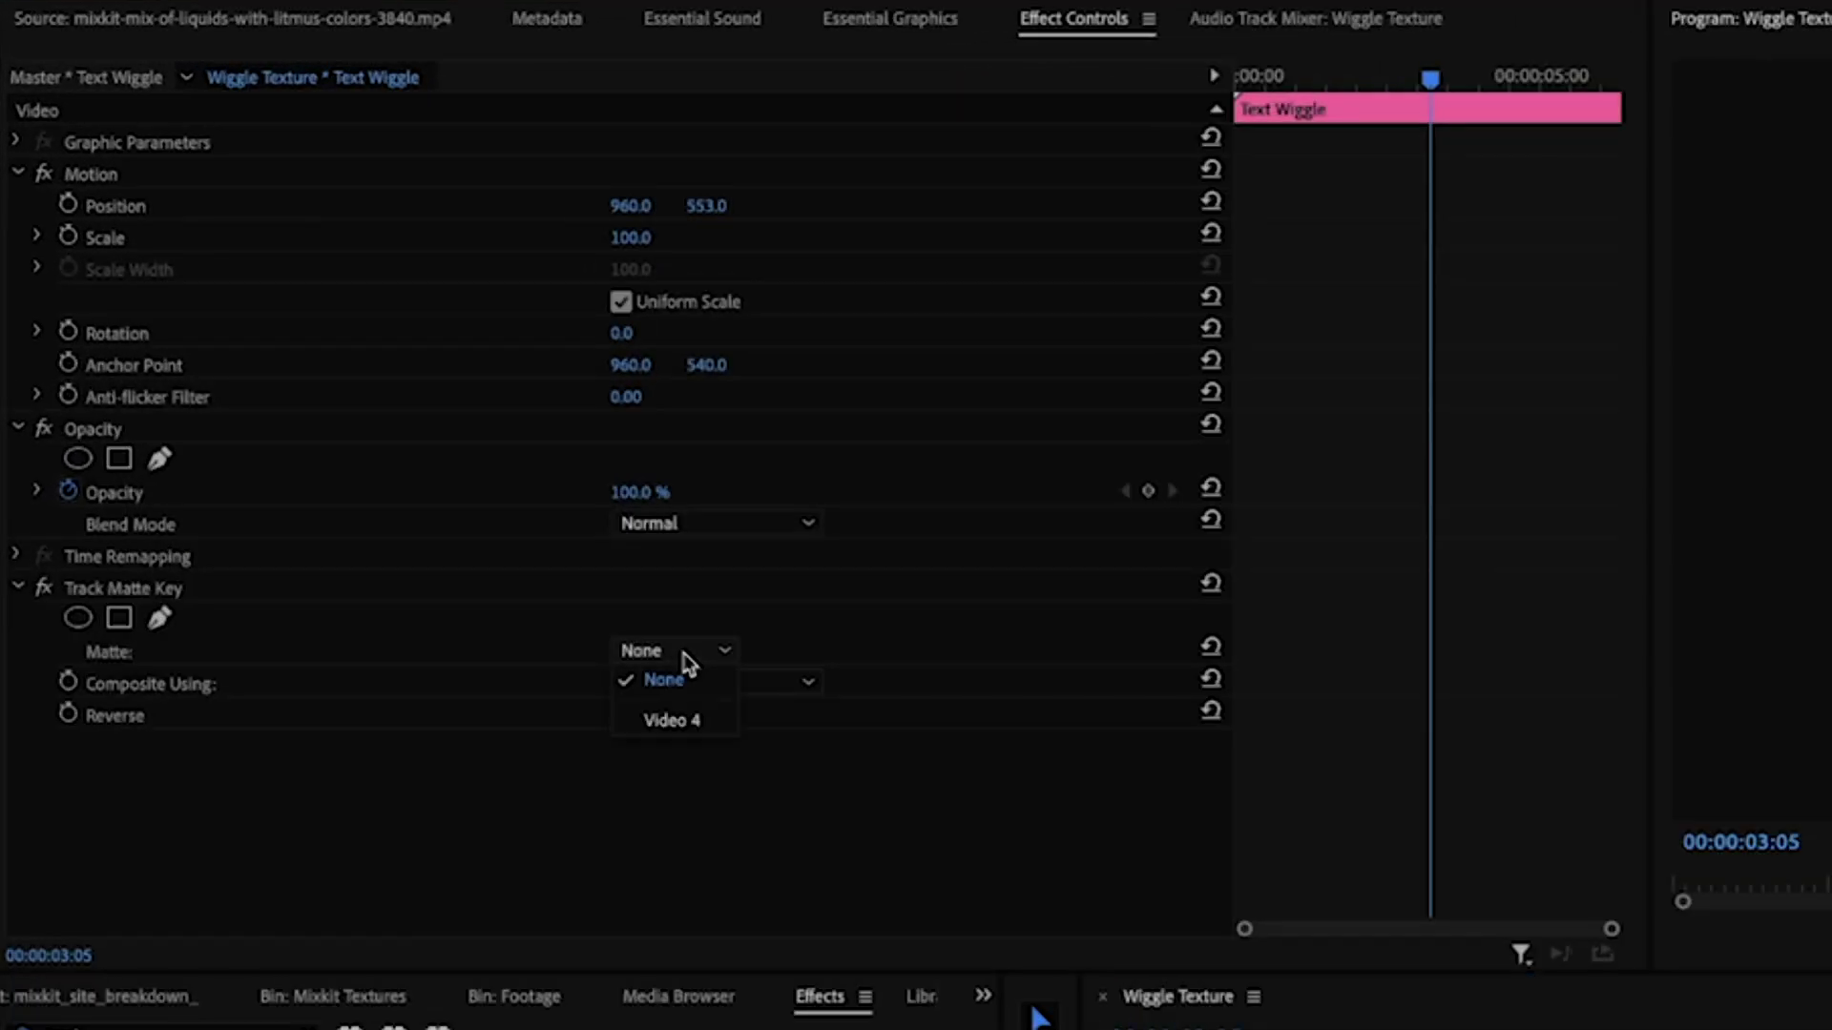
left_click(690, 725)
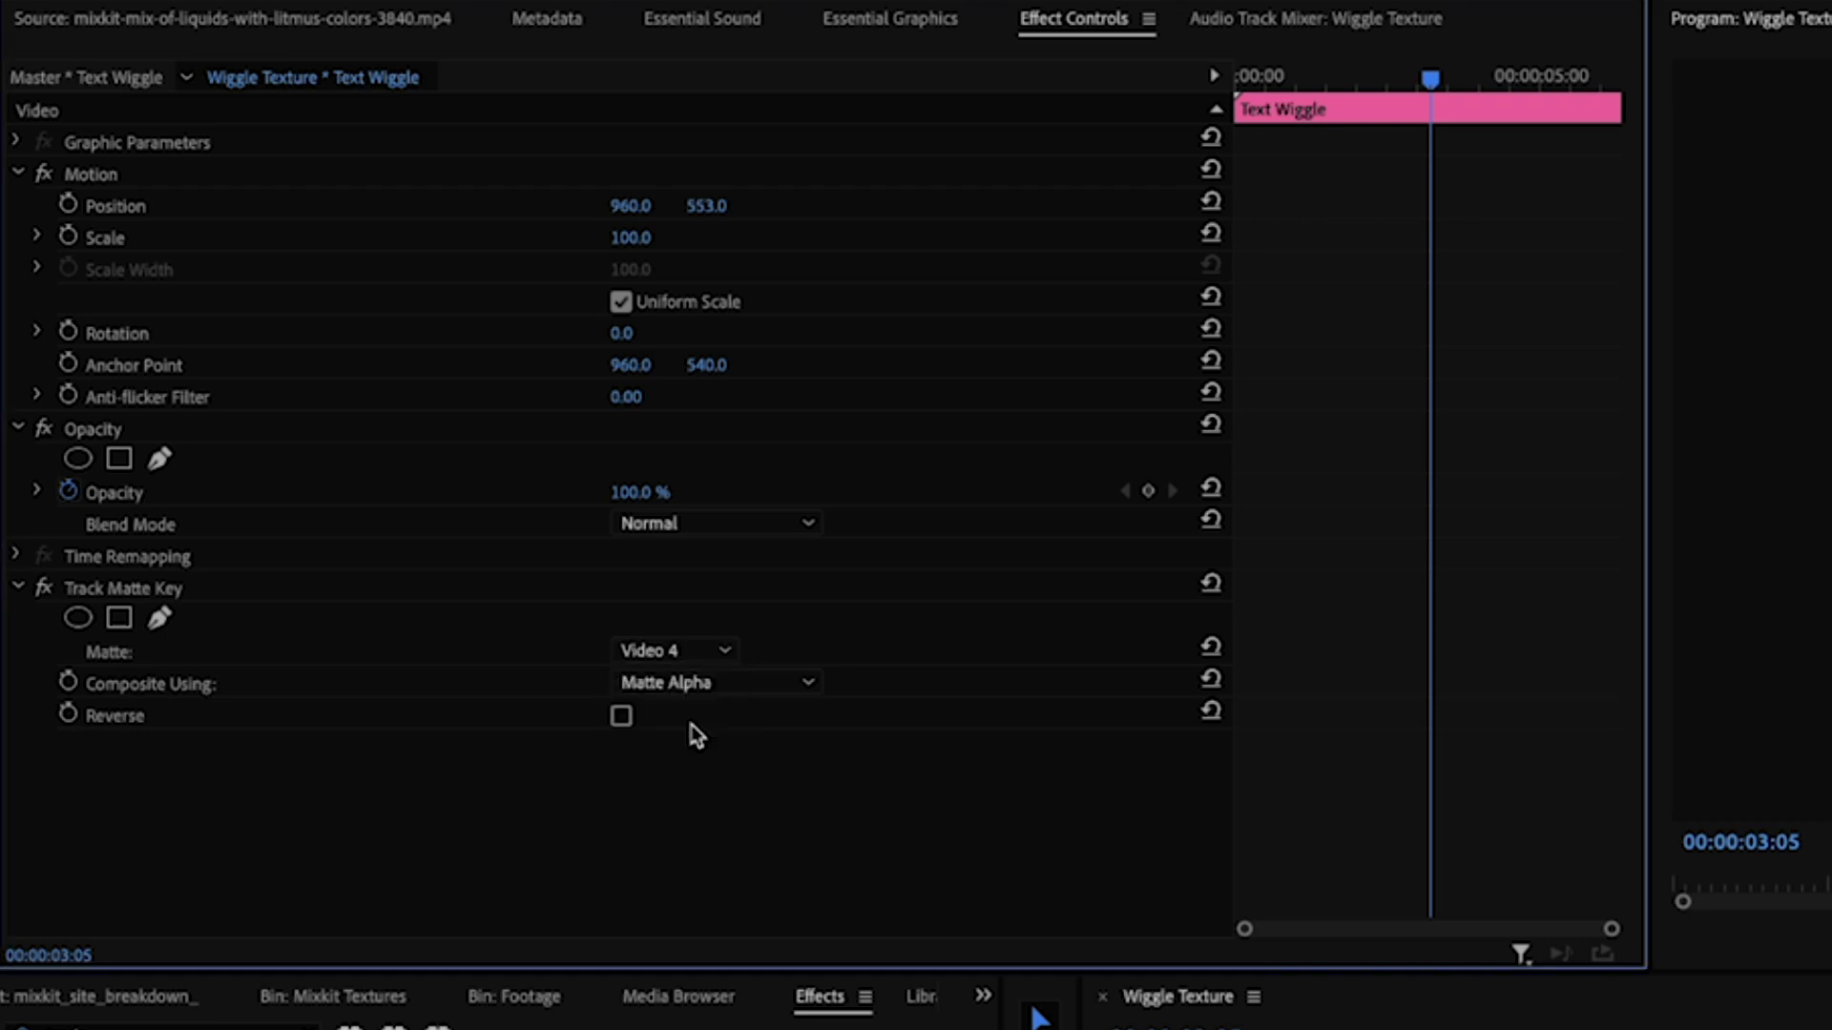
left_click(665, 687)
left_click(685, 736)
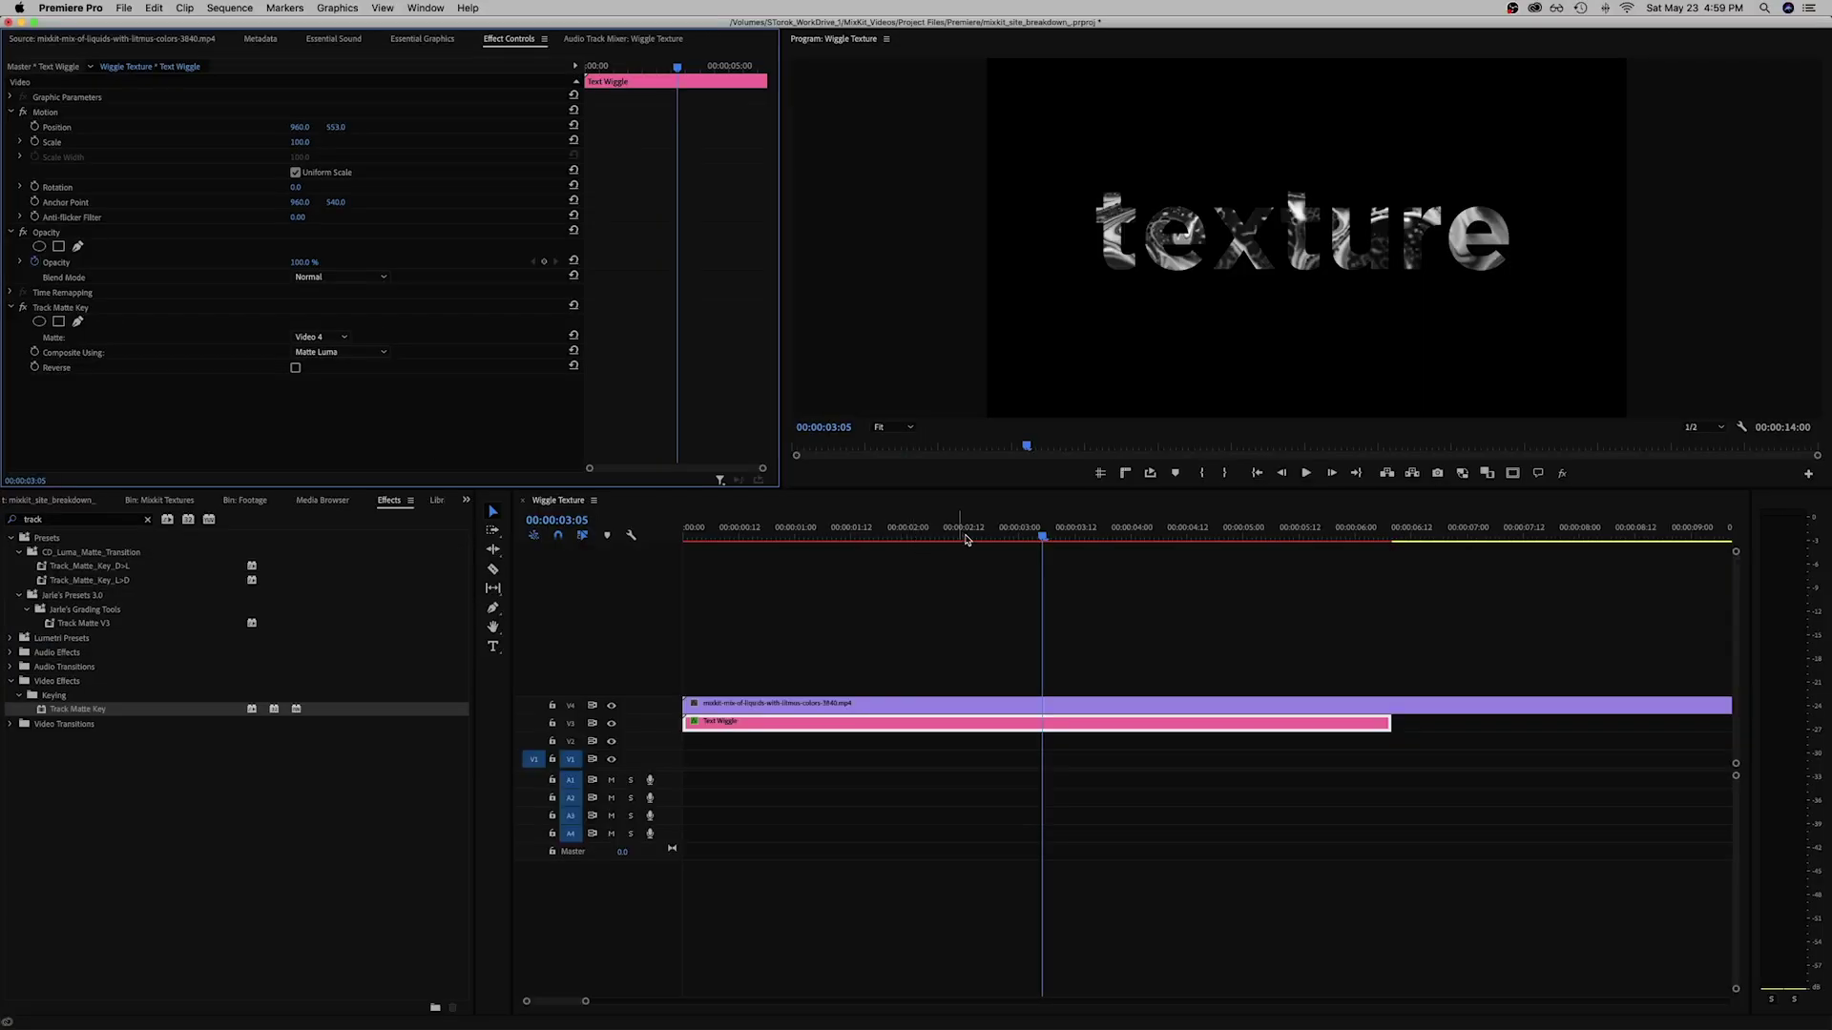
Delete the Track Matte Key effect at 00:00:01:14.
left_click_drag(1049, 532, 862, 538)
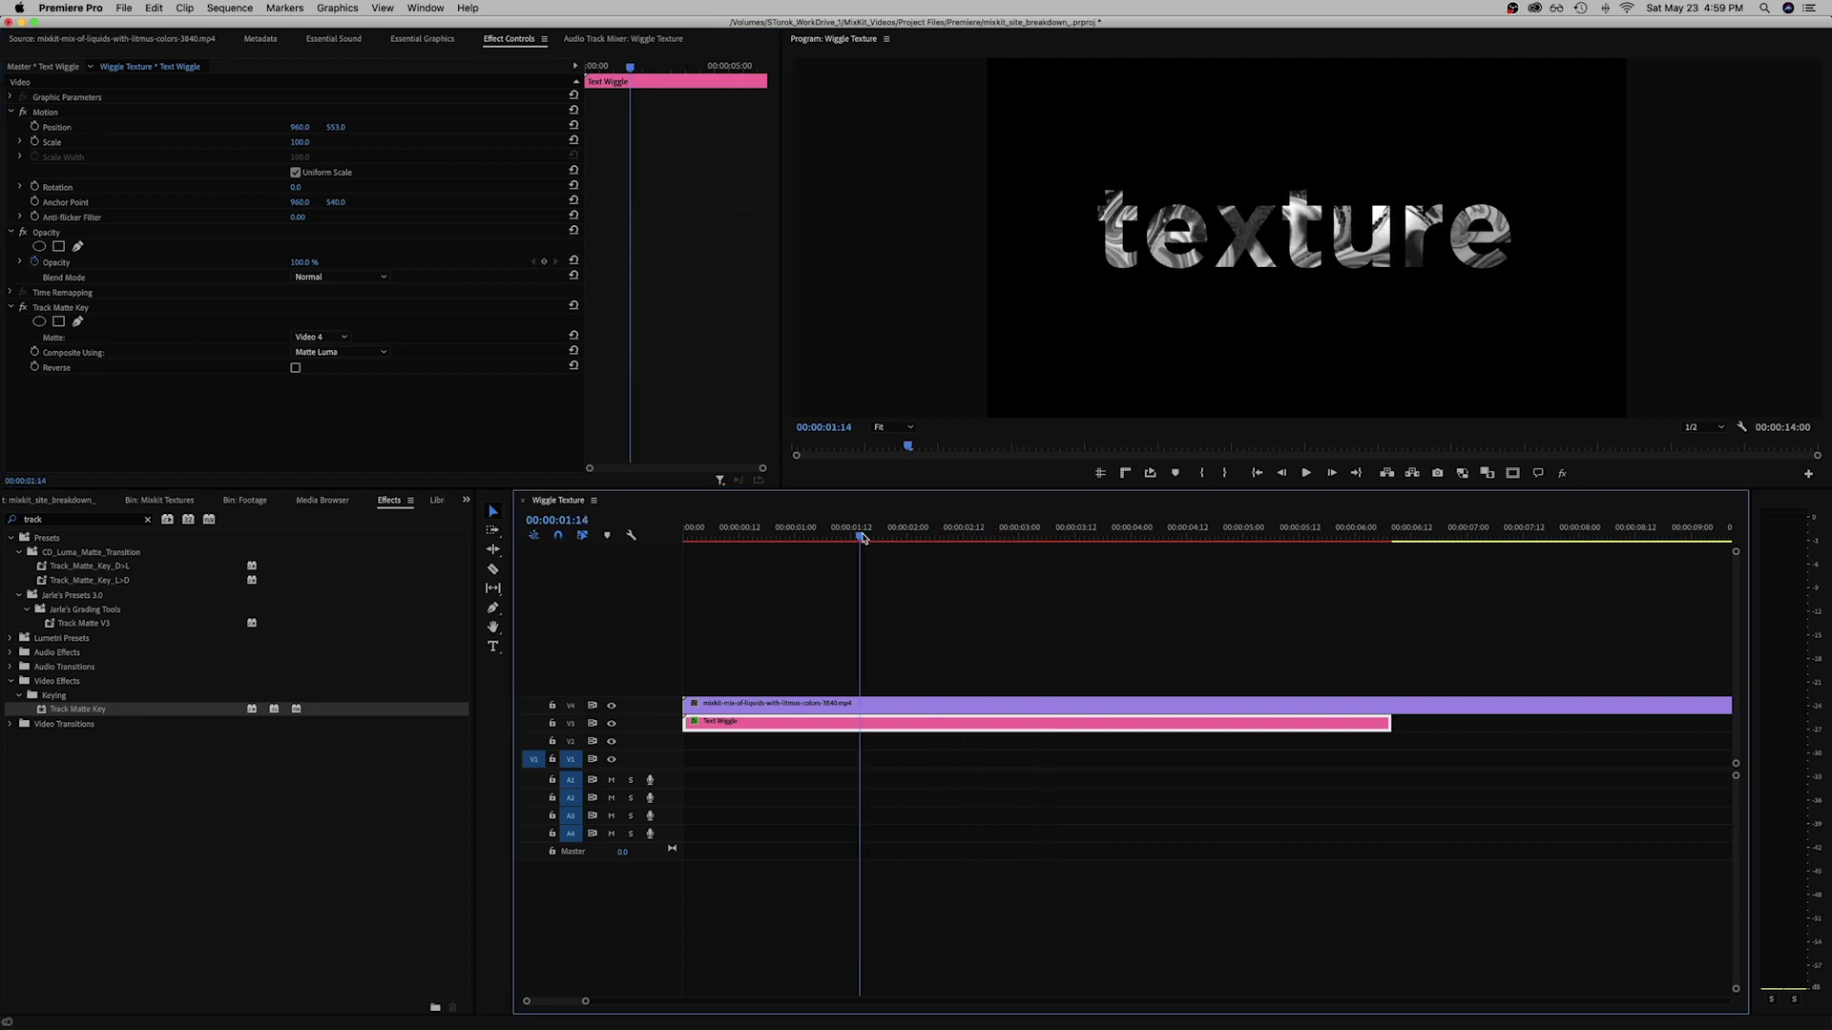
left_click(813, 706)
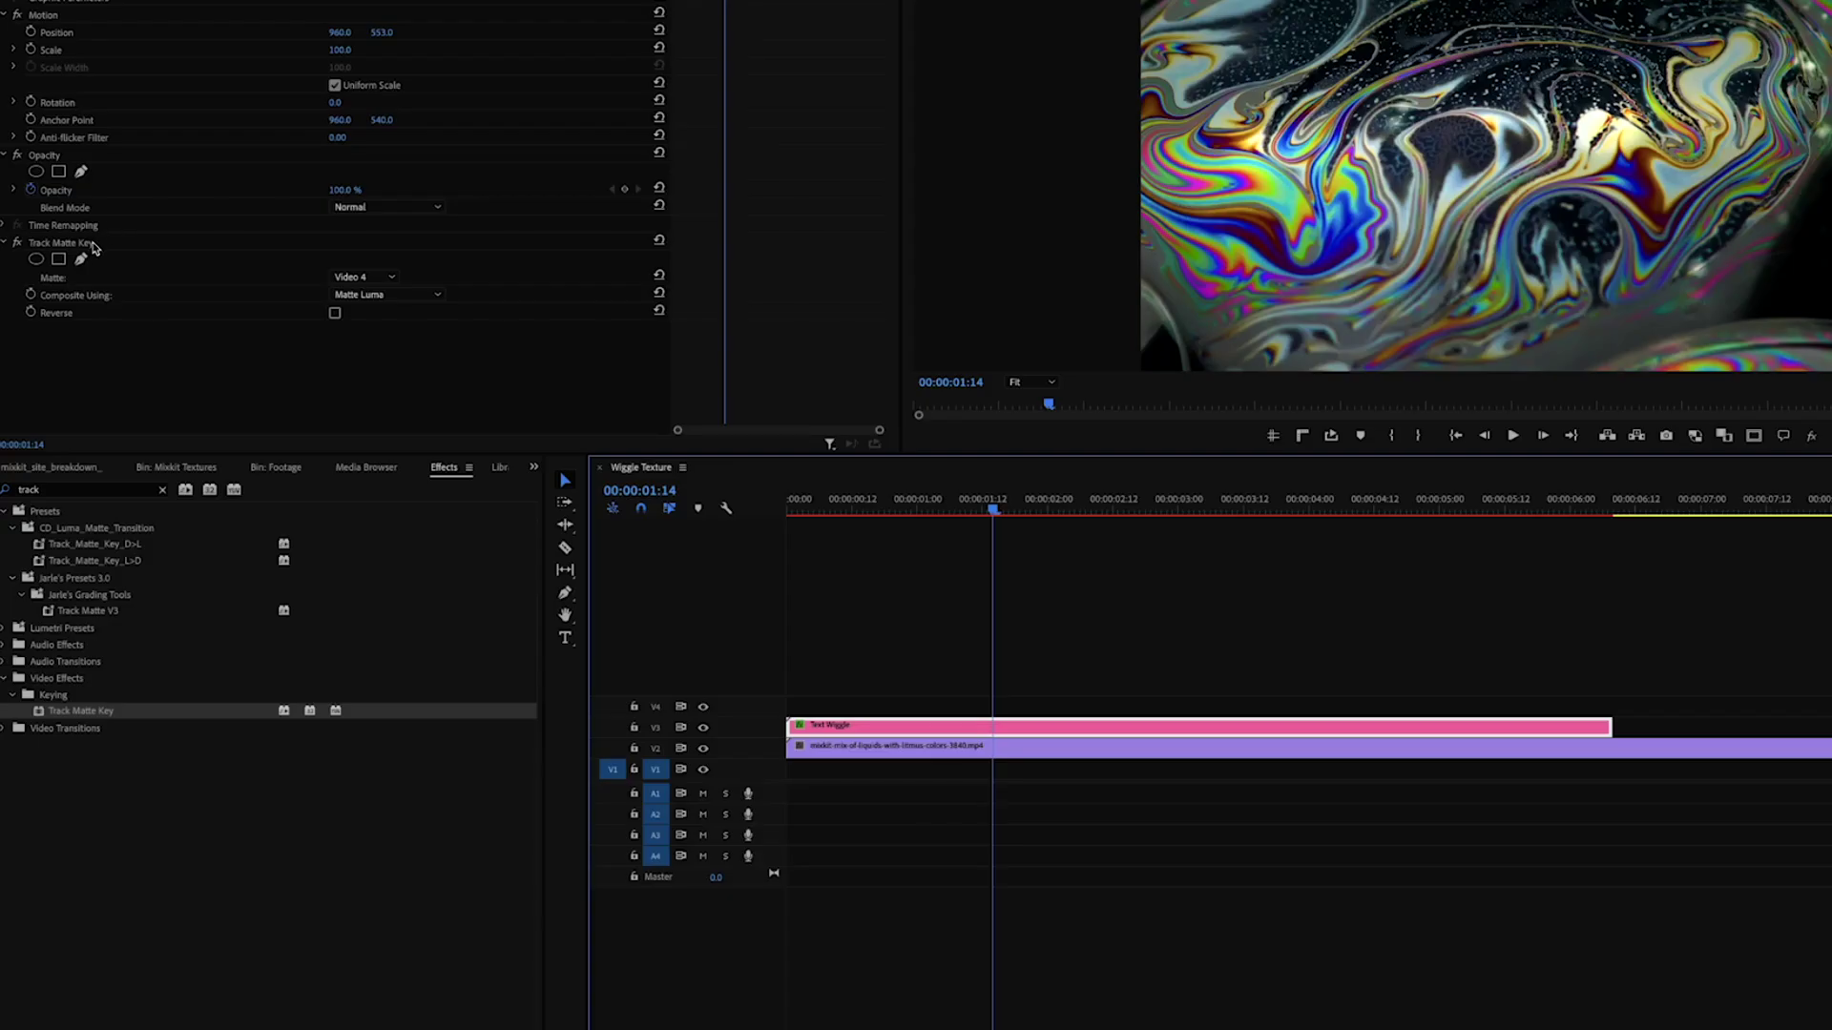
left_click(81, 244)
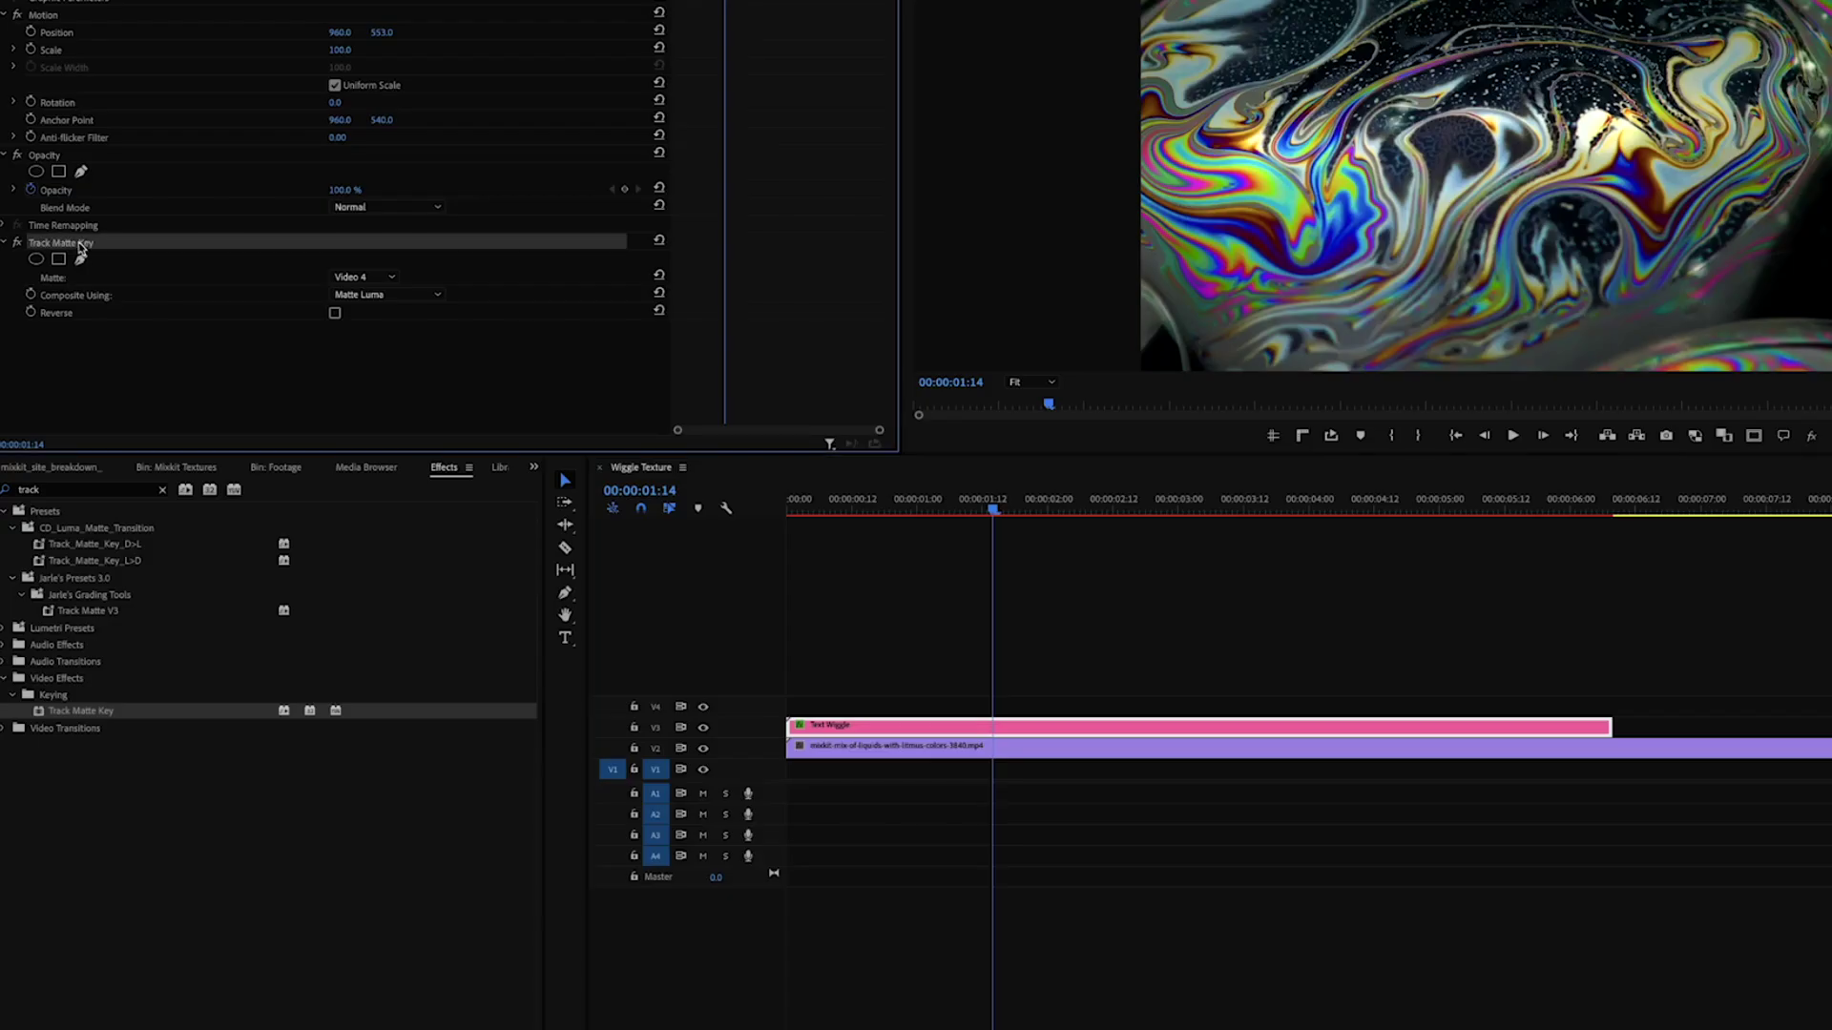
key("Delete")
Set the V2 litmus clip's Track Matte Key to Video 3, the title track.
left_click(941, 752)
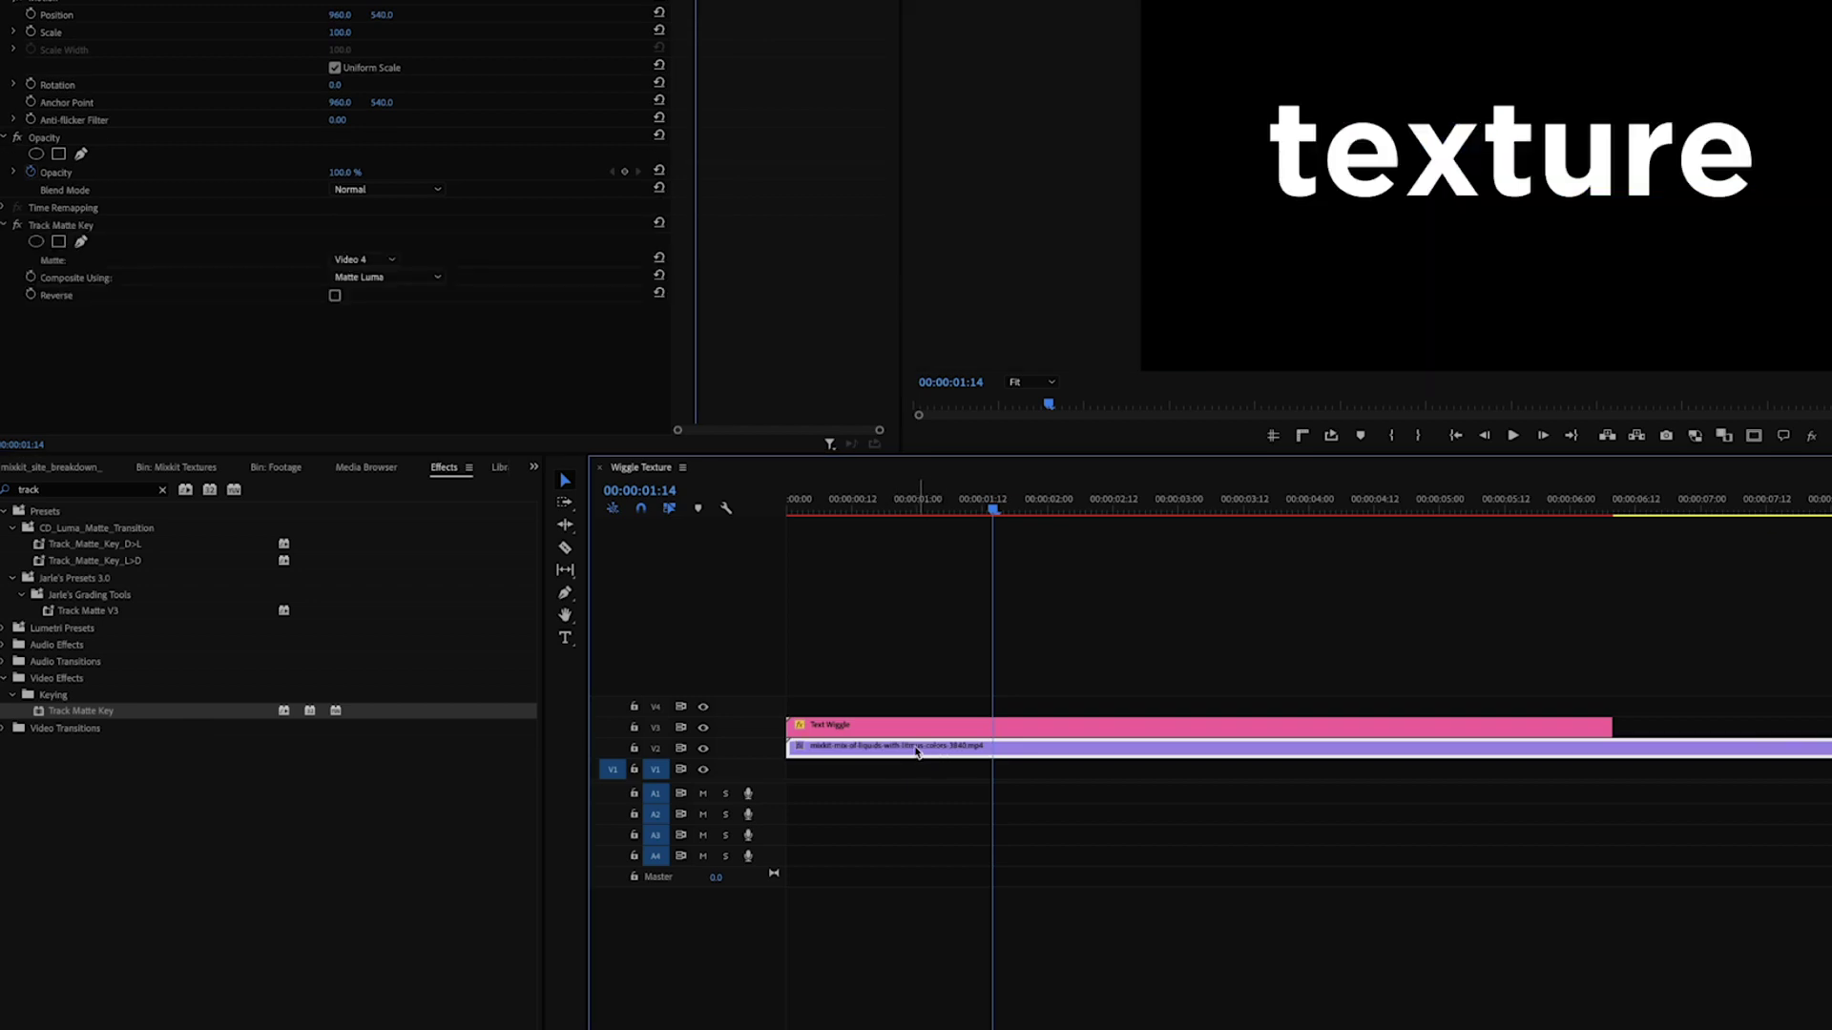
left_click(364, 258)
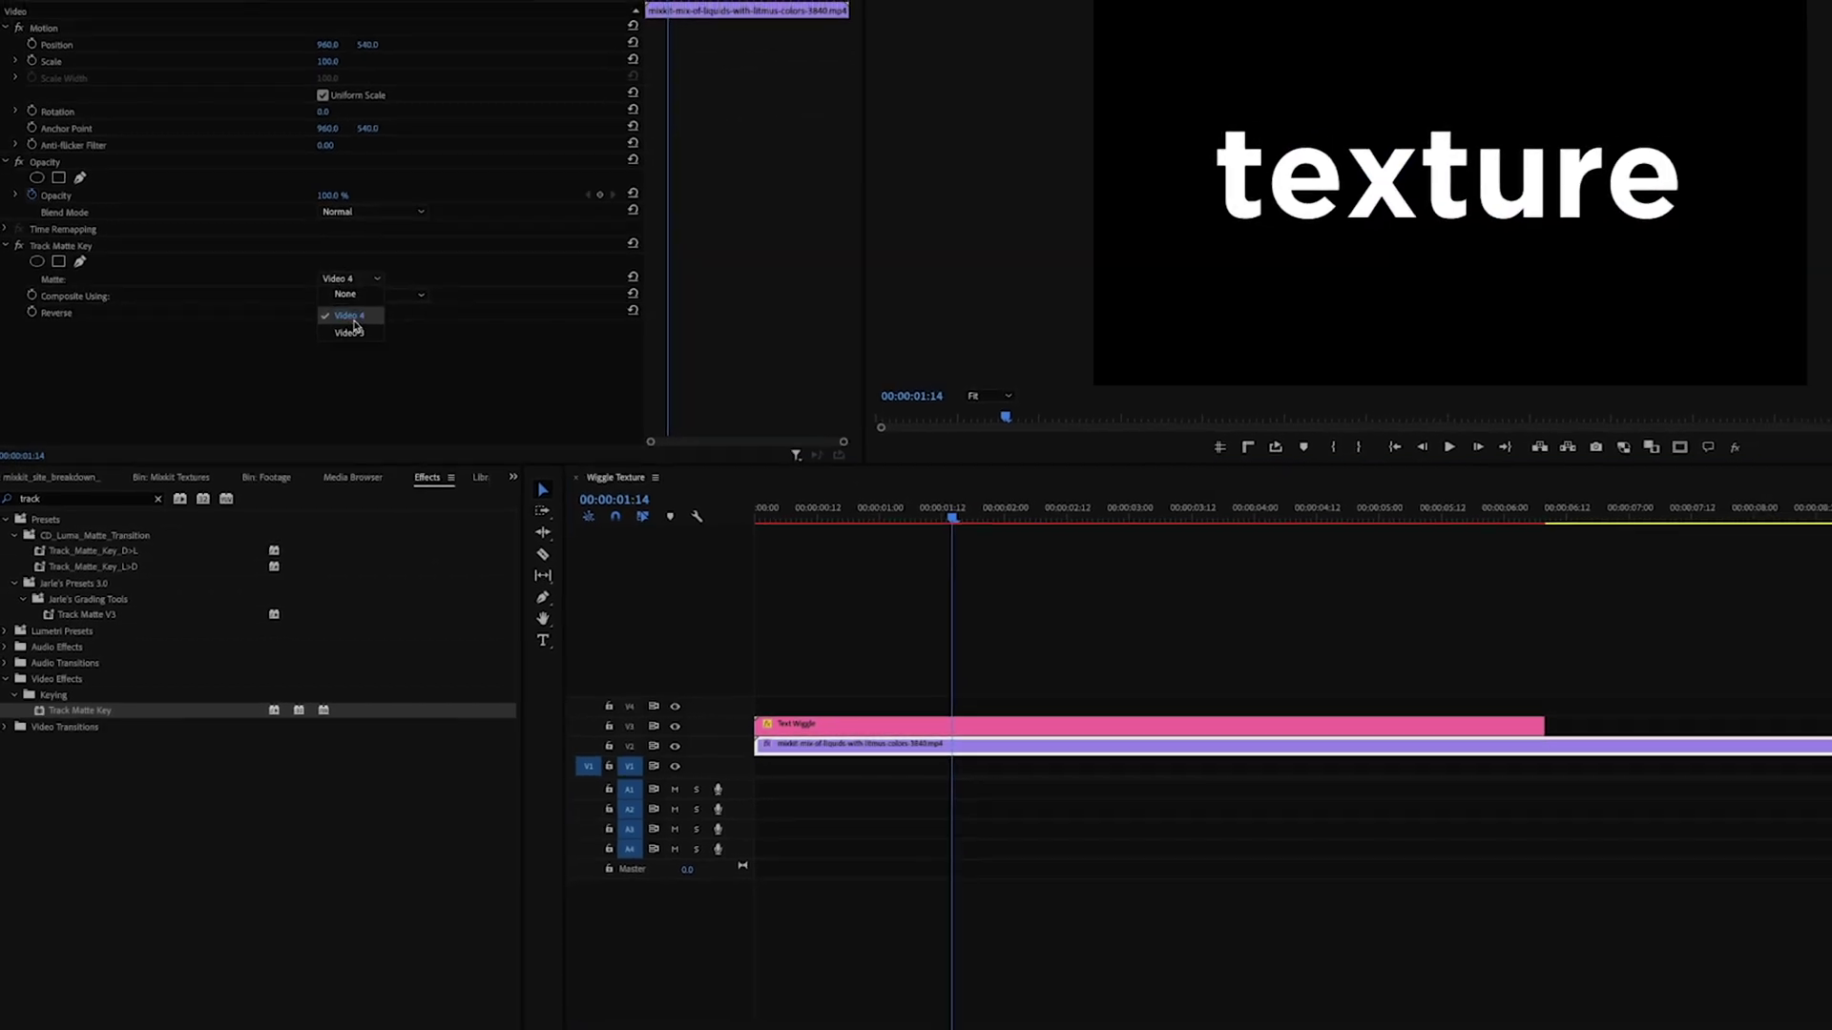
left_click(346, 338)
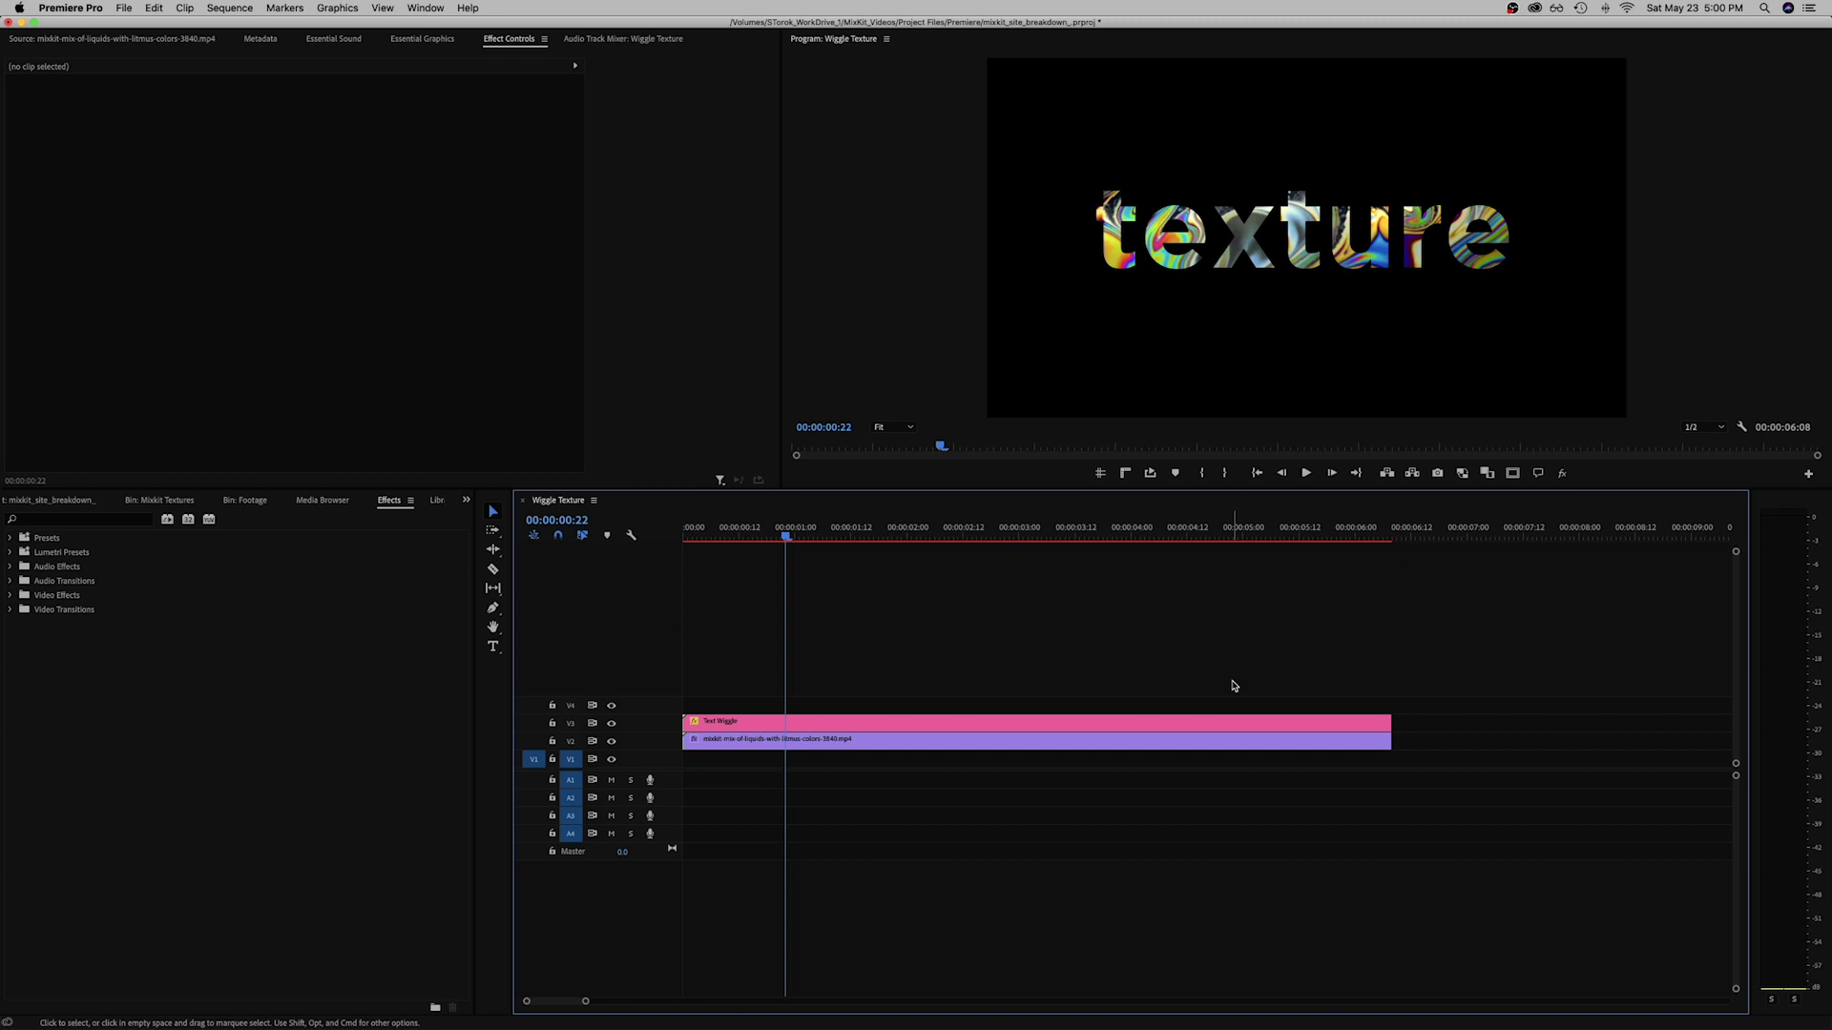
Apply Posterize Time to the V2 litmus clip with a 12 fps frame rate.
left_click(61, 522)
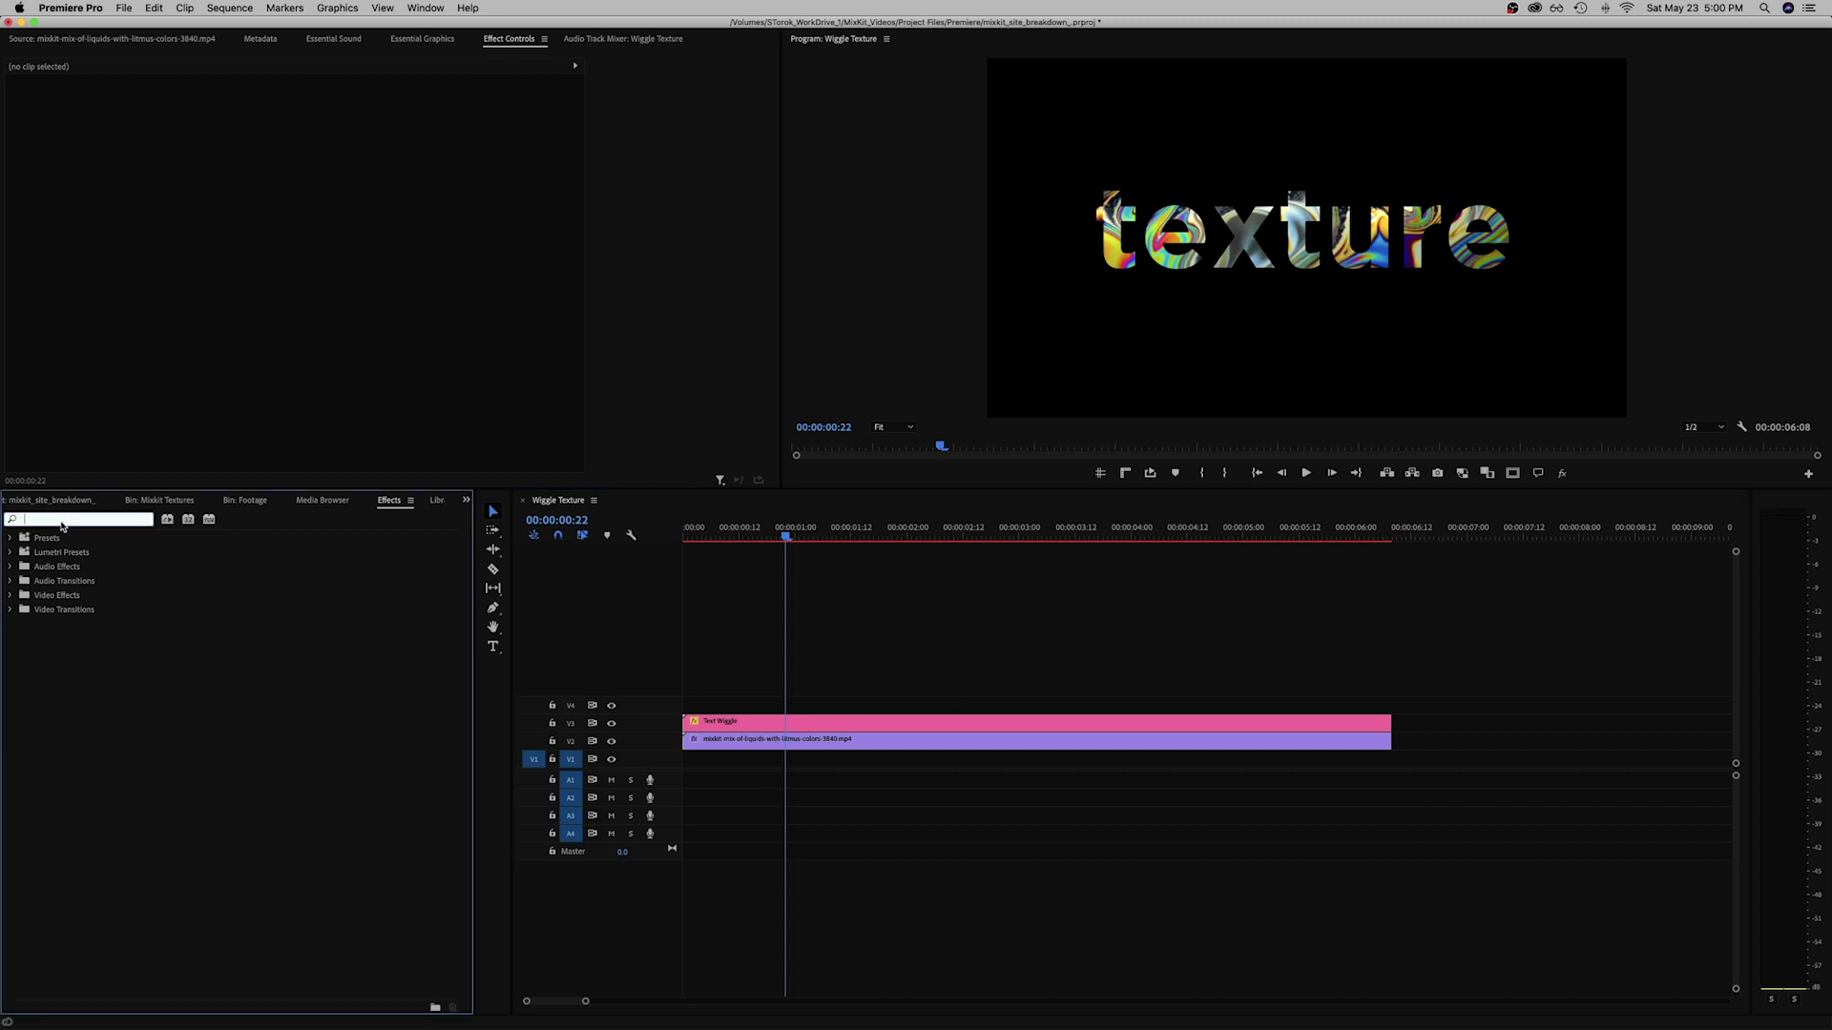
type("poste")
type("r tim")
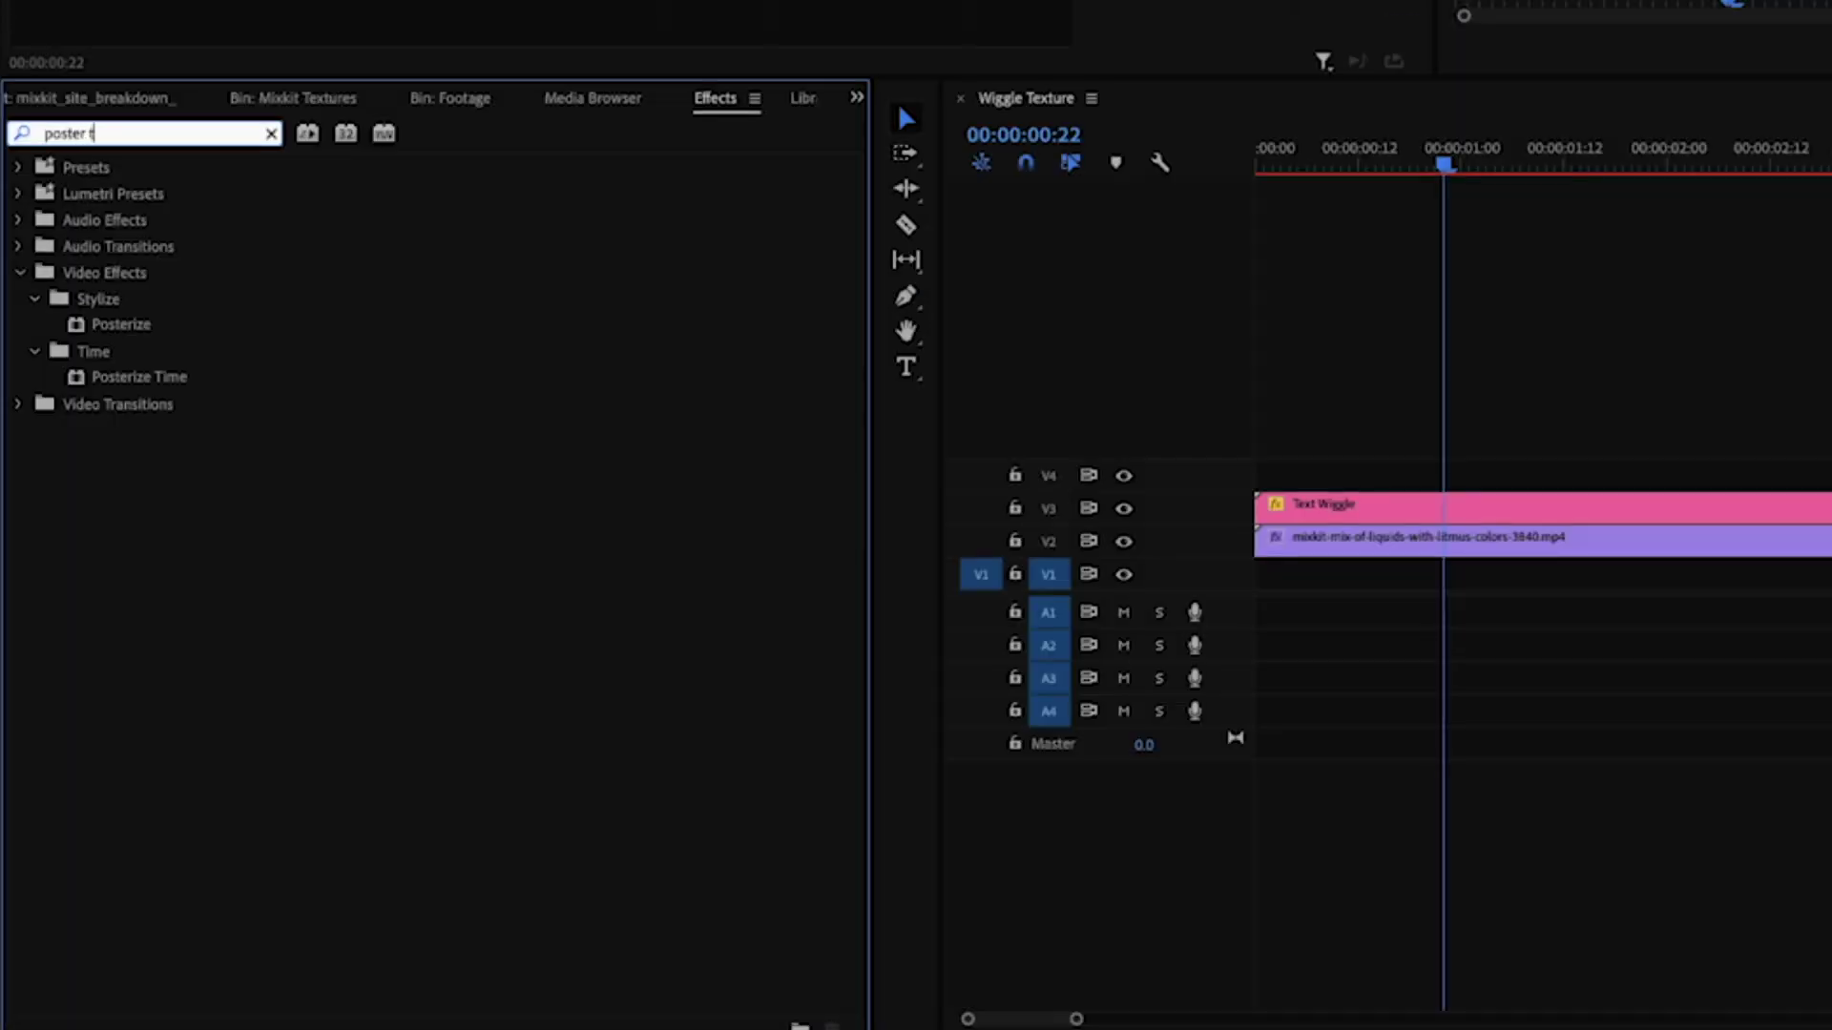
left_click_drag(139, 324, 1394, 536)
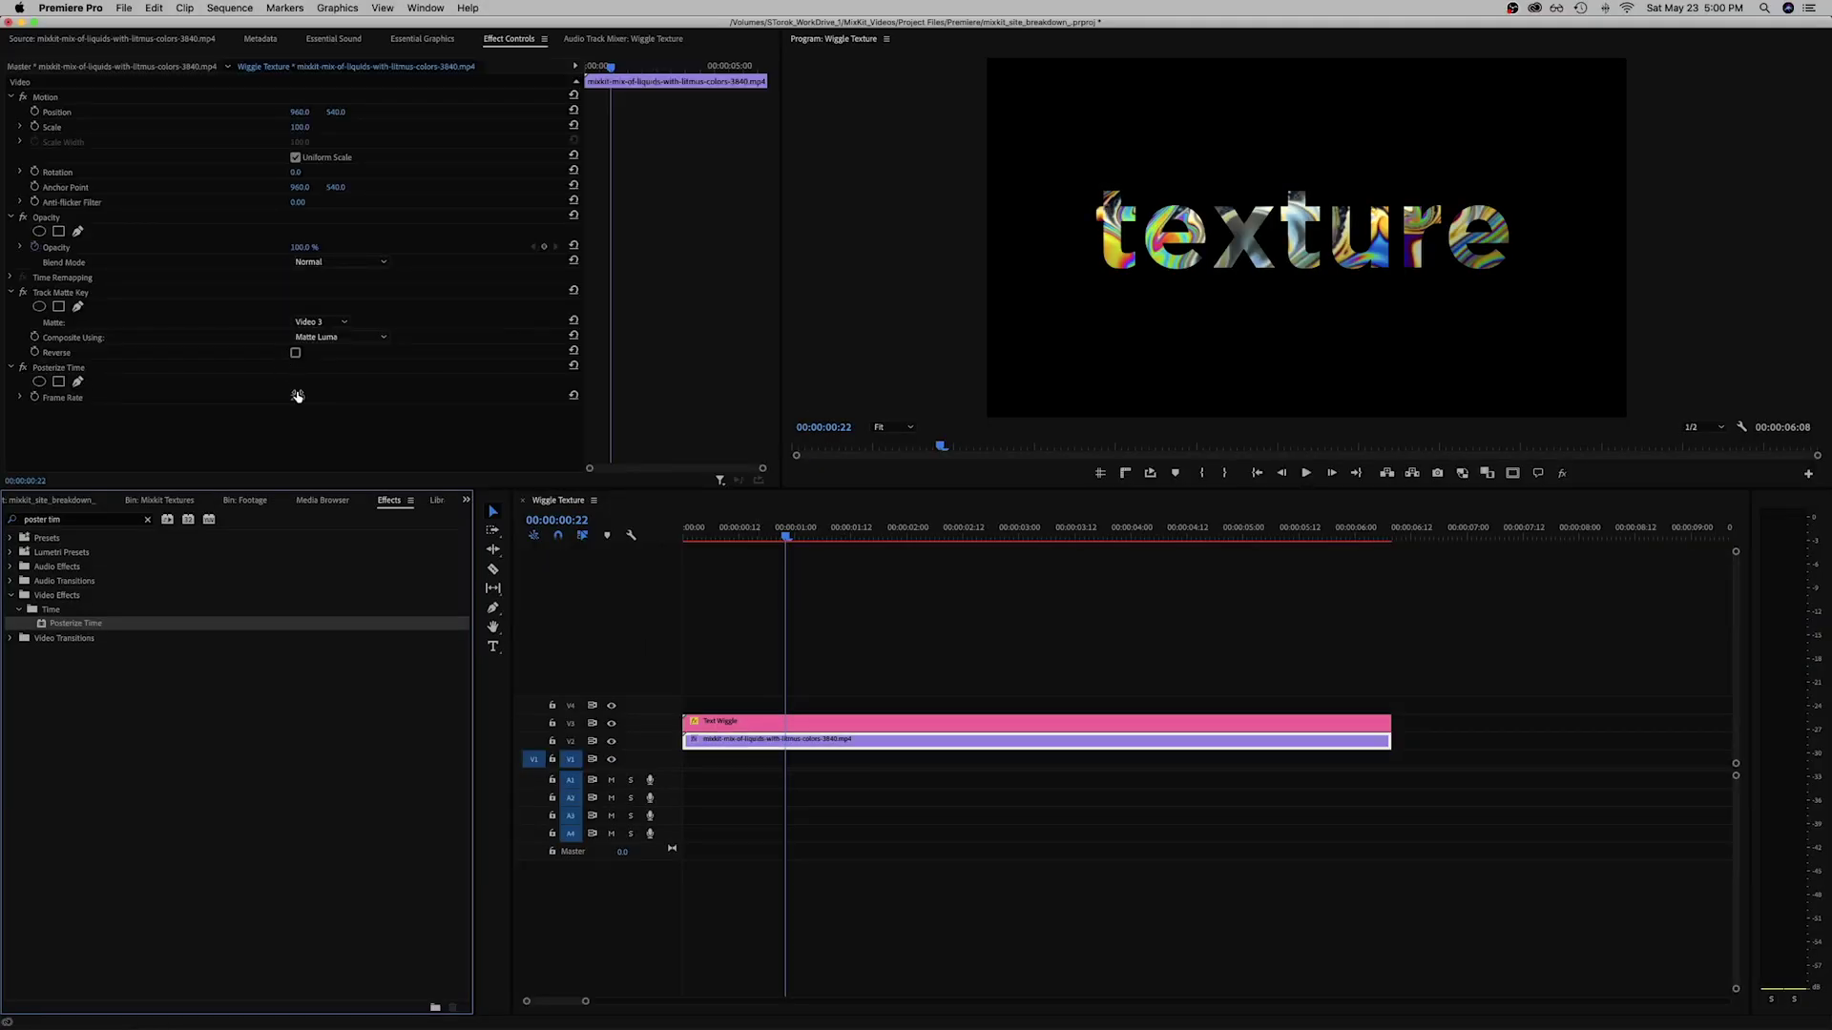
left_click(297, 396)
key("Return")
key("Return")
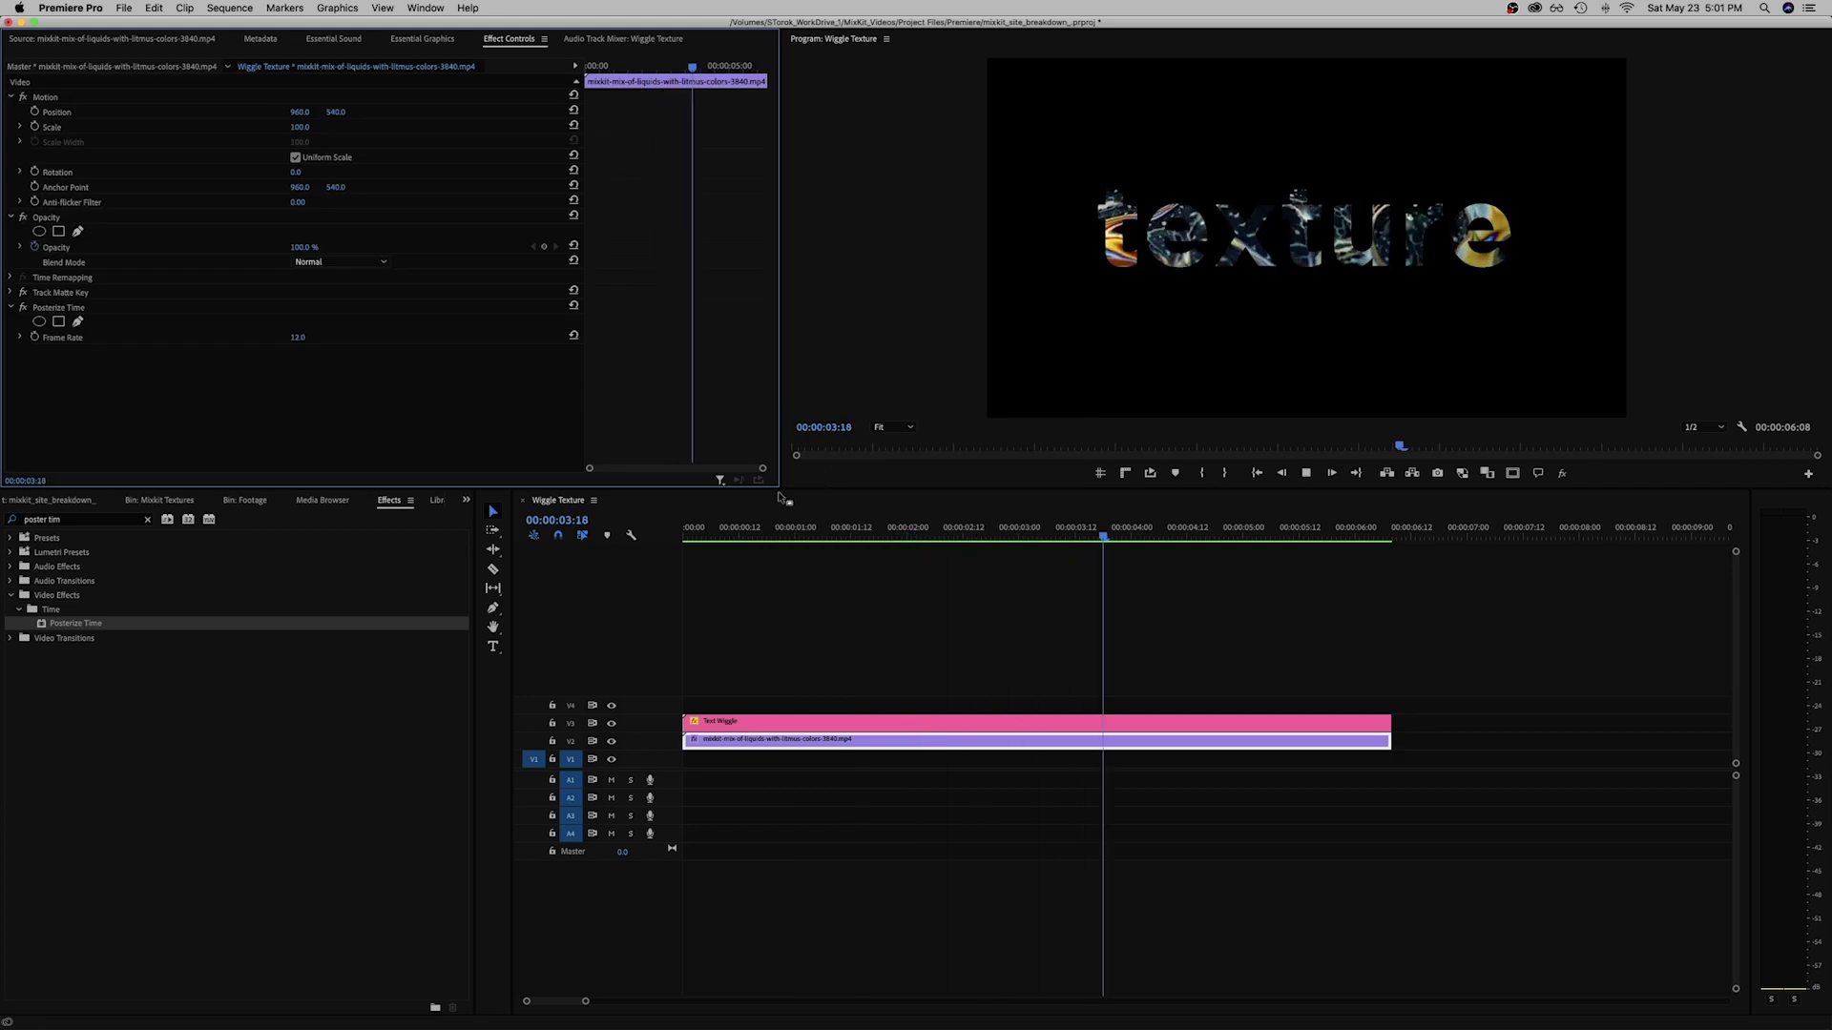
key("space")
Apply the Noise effect to the litmus clip with Amount of Noise at 65%.
triple_click(122, 520)
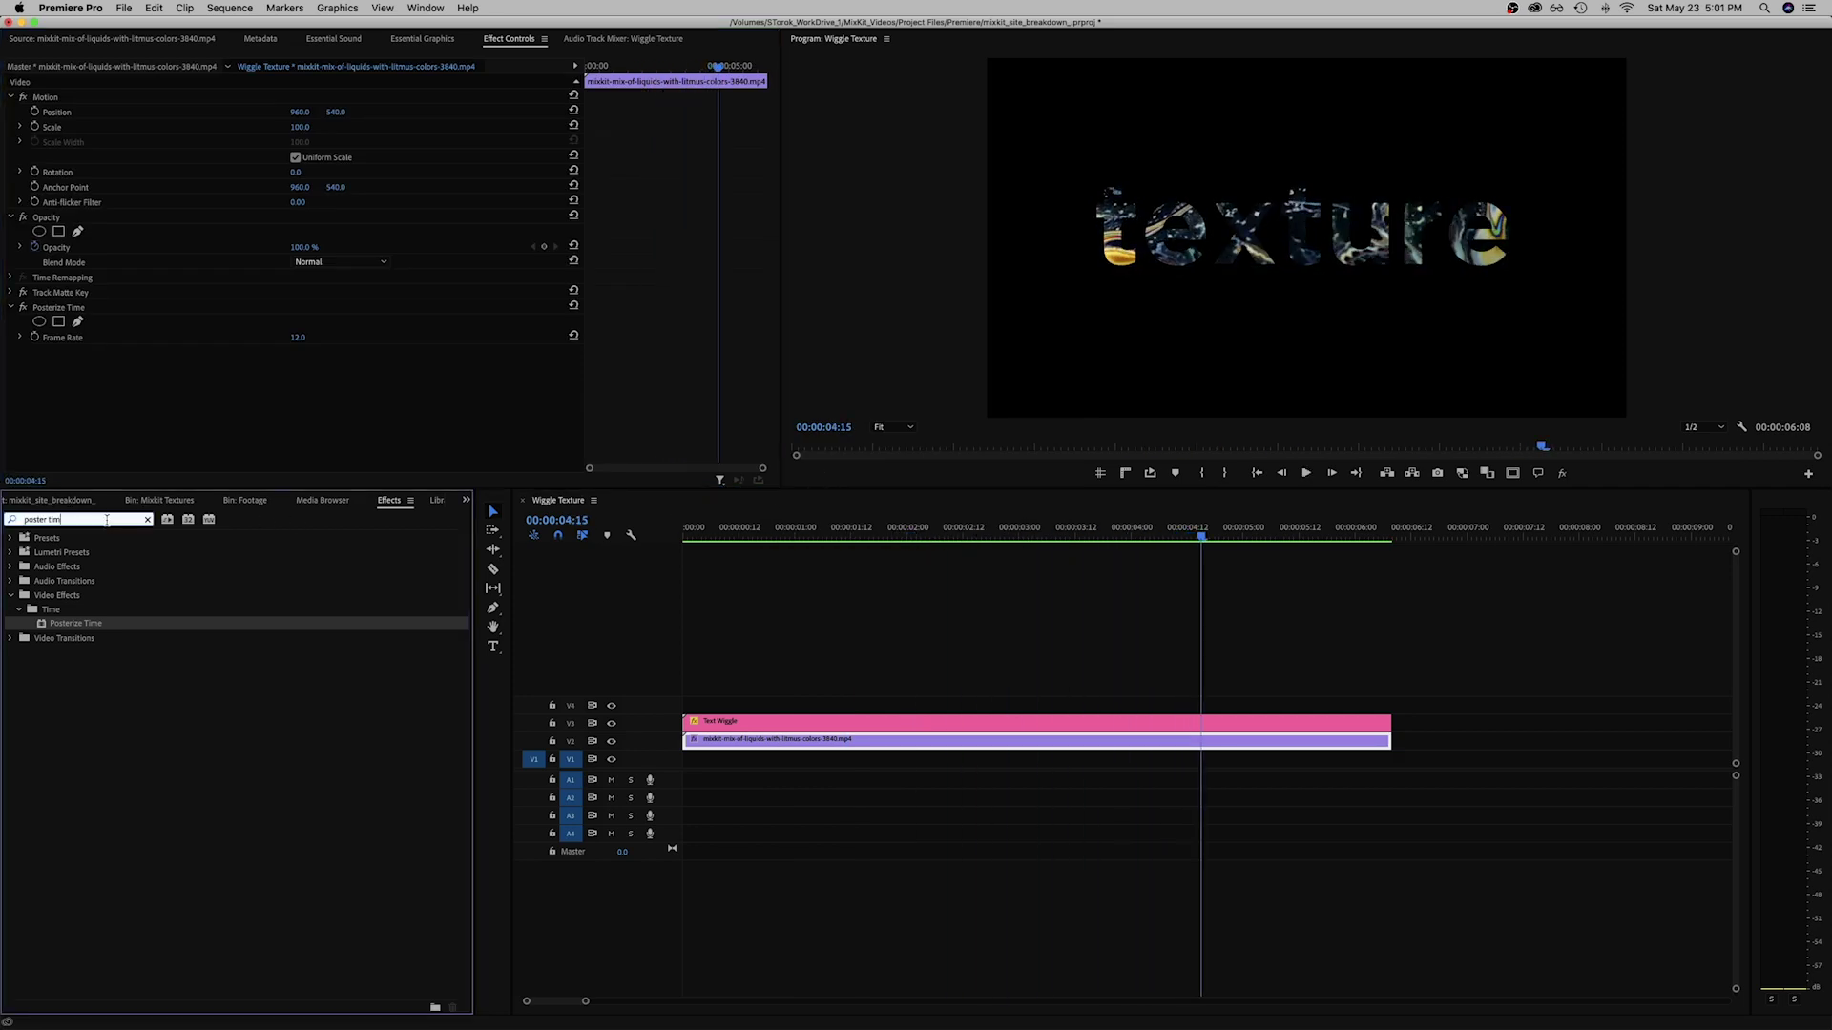
type("noise")
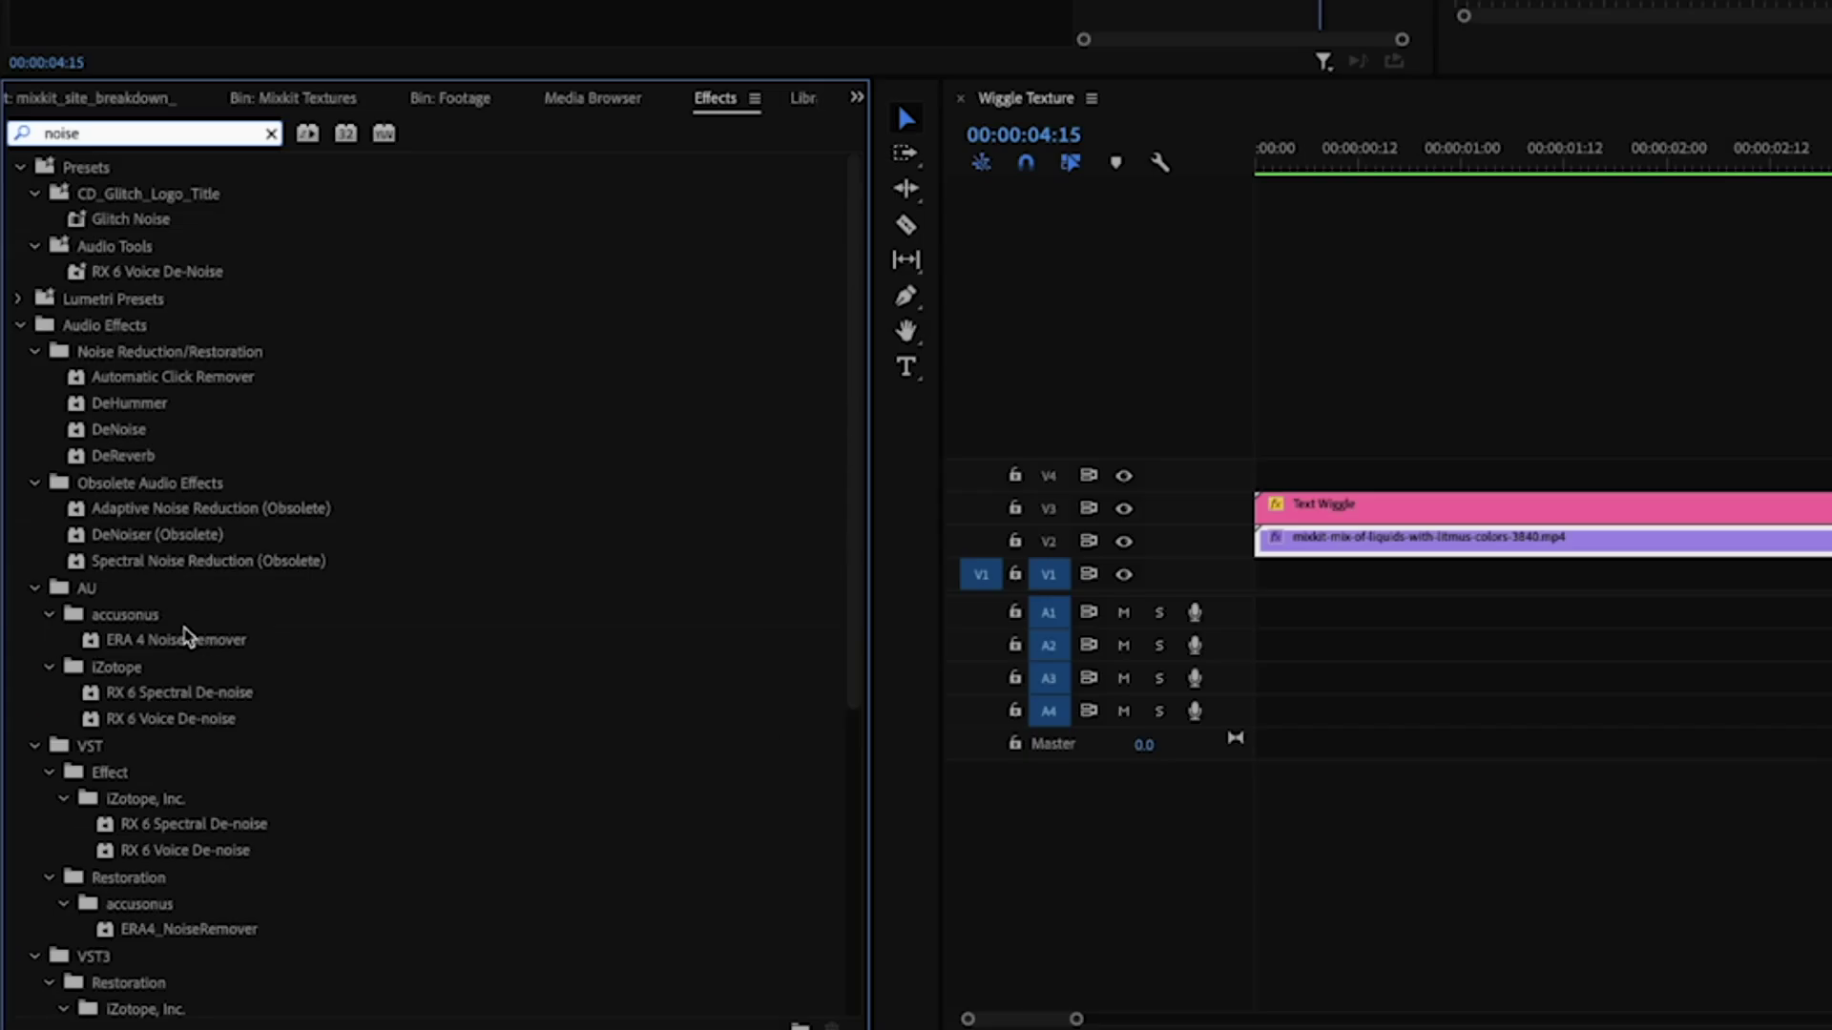
scroll(200, 637, "down", 5)
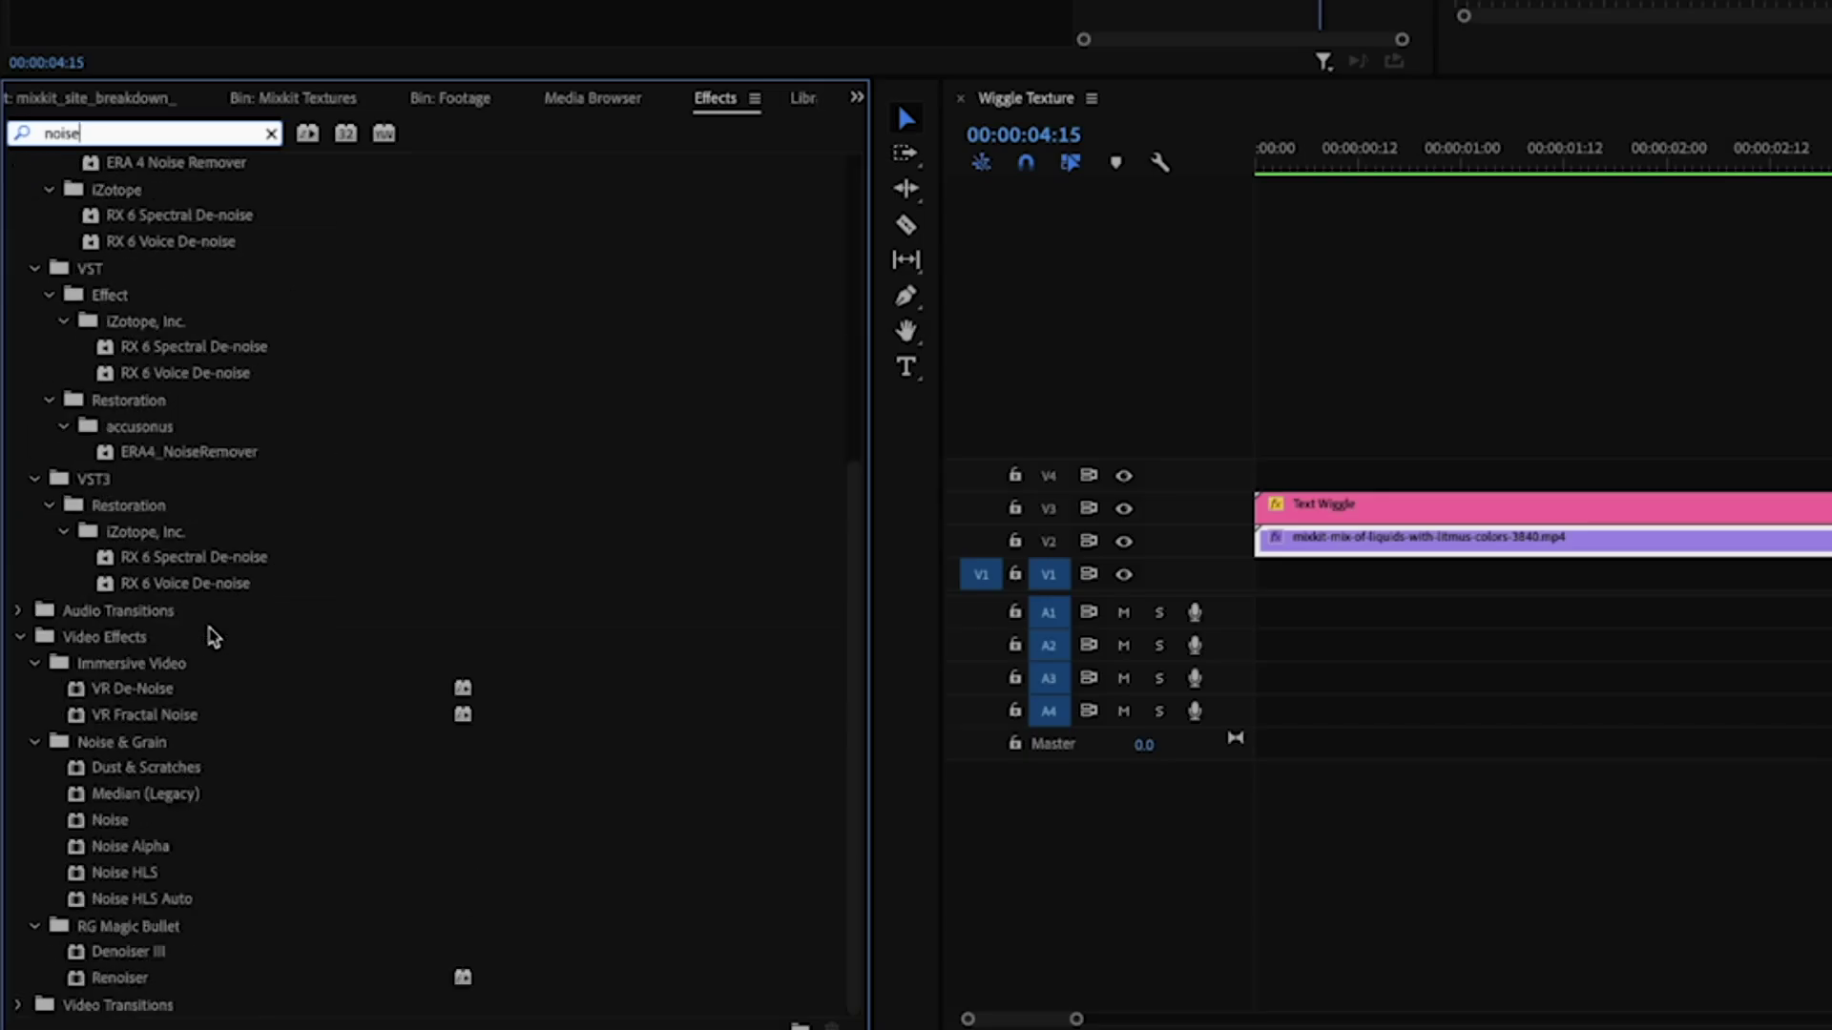
left_click_drag(109, 819, 1390, 553)
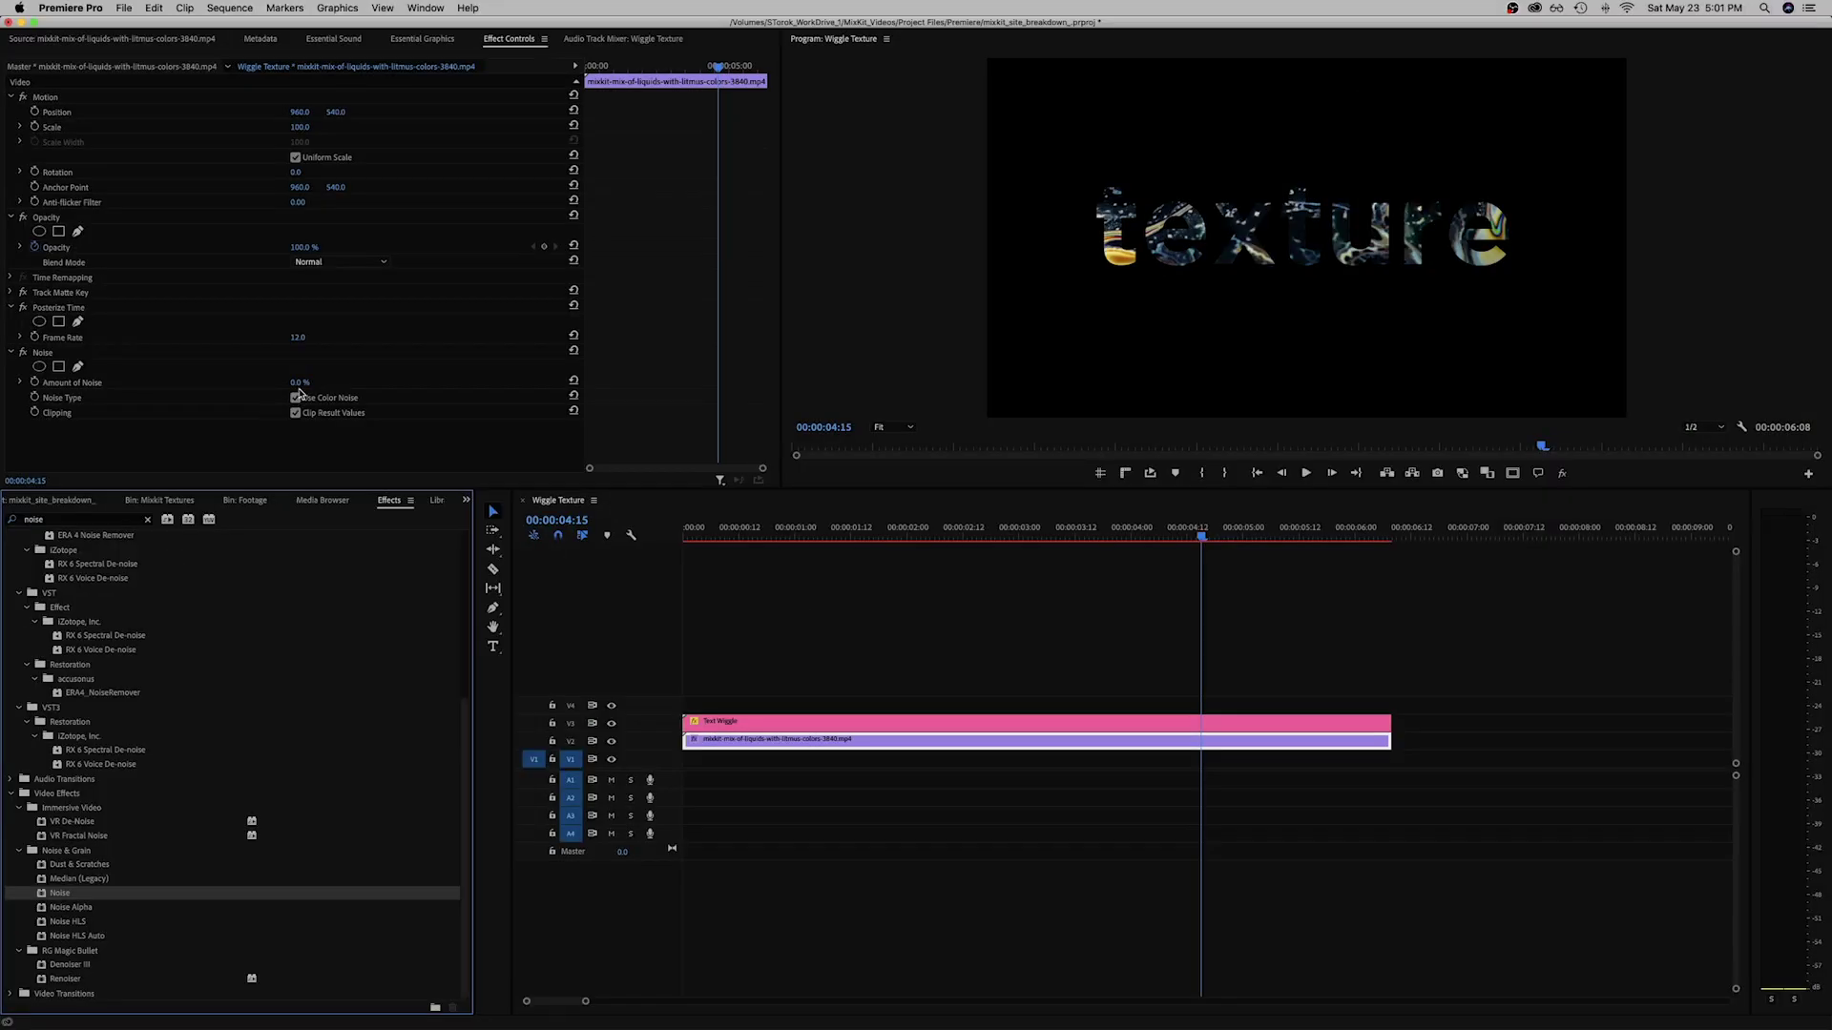
left_click(301, 381)
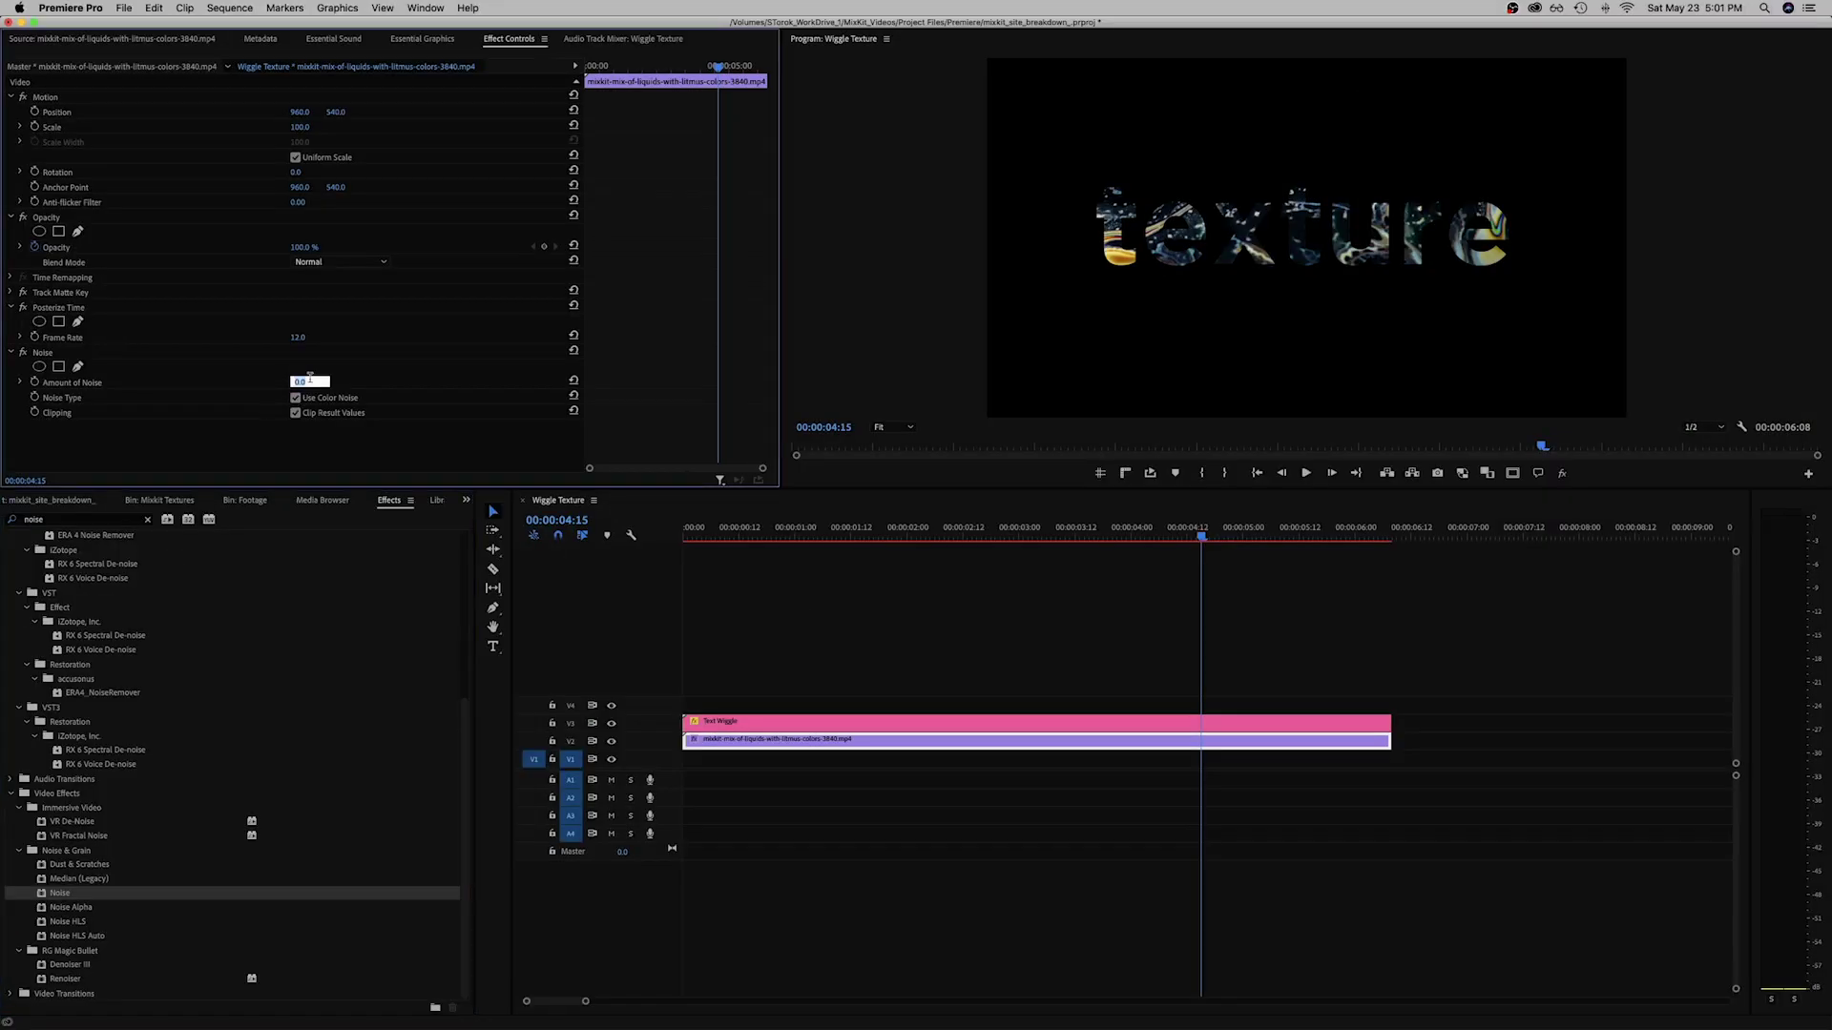
type("65")
key("Return")
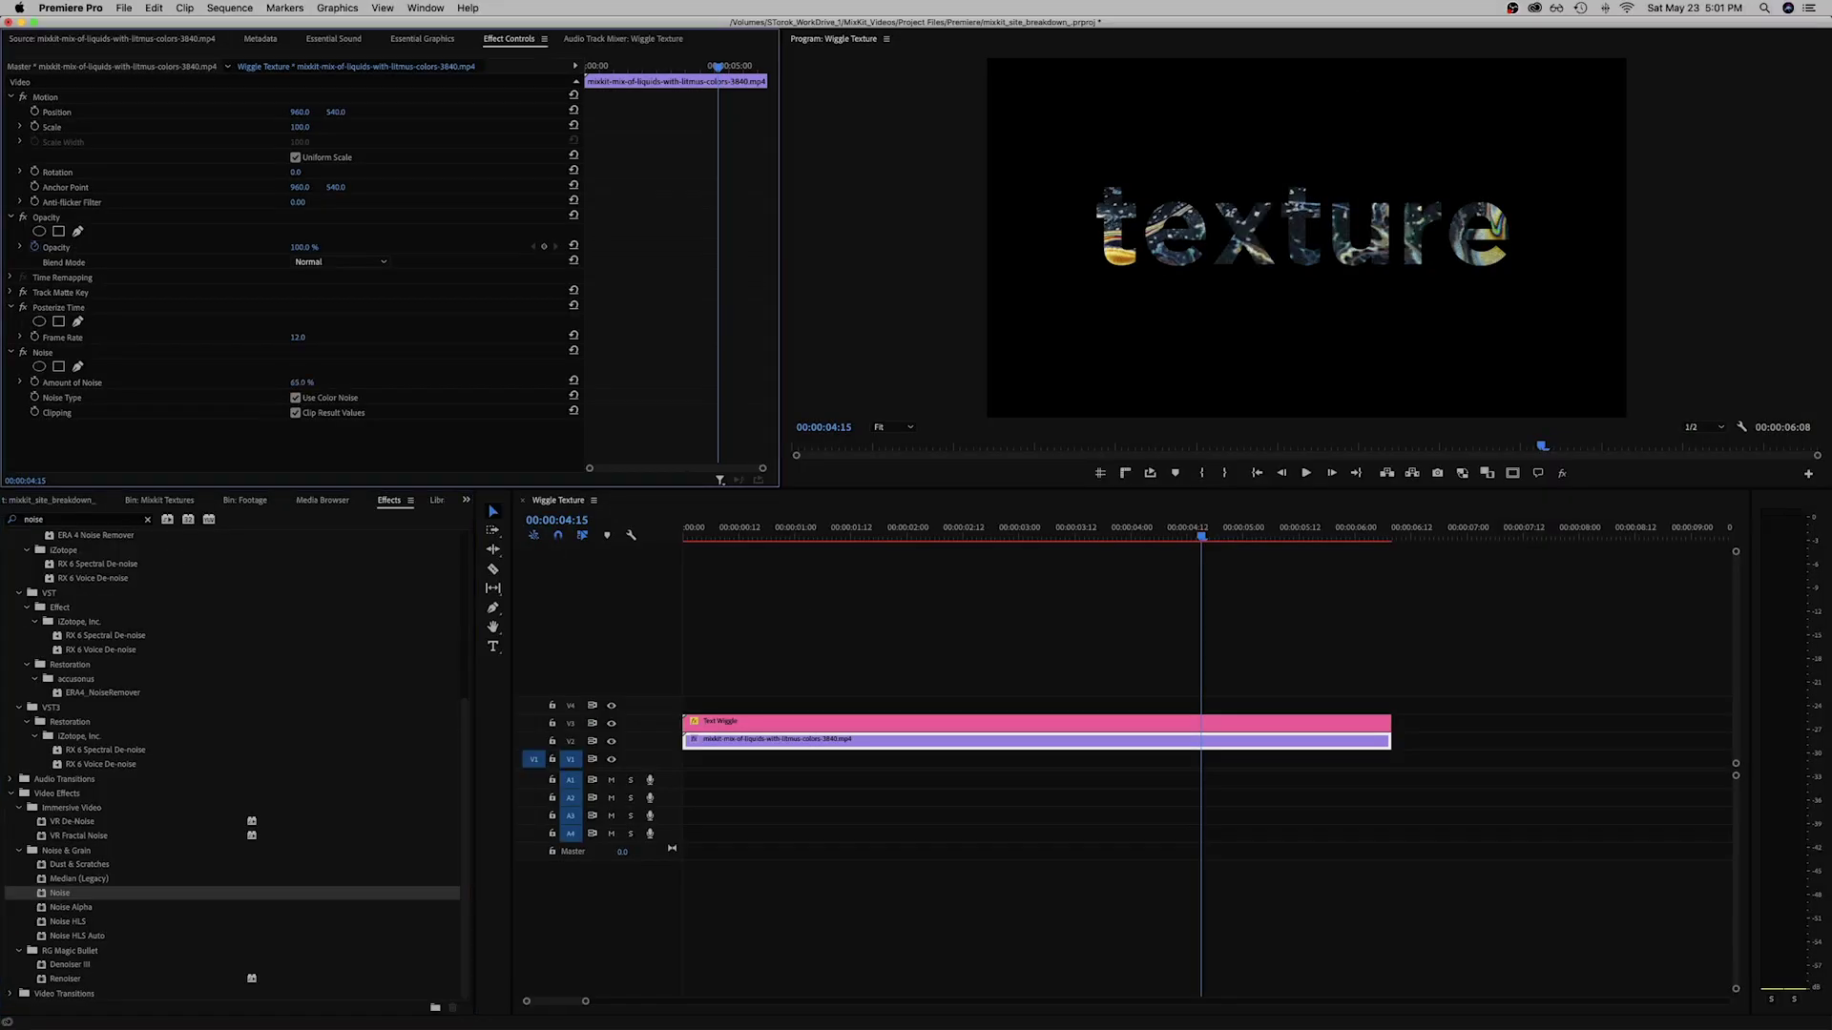
Clear the effects search, deselect the clip and play back the sequence.
left_click(147, 519)
left_click(810, 712)
key("space")
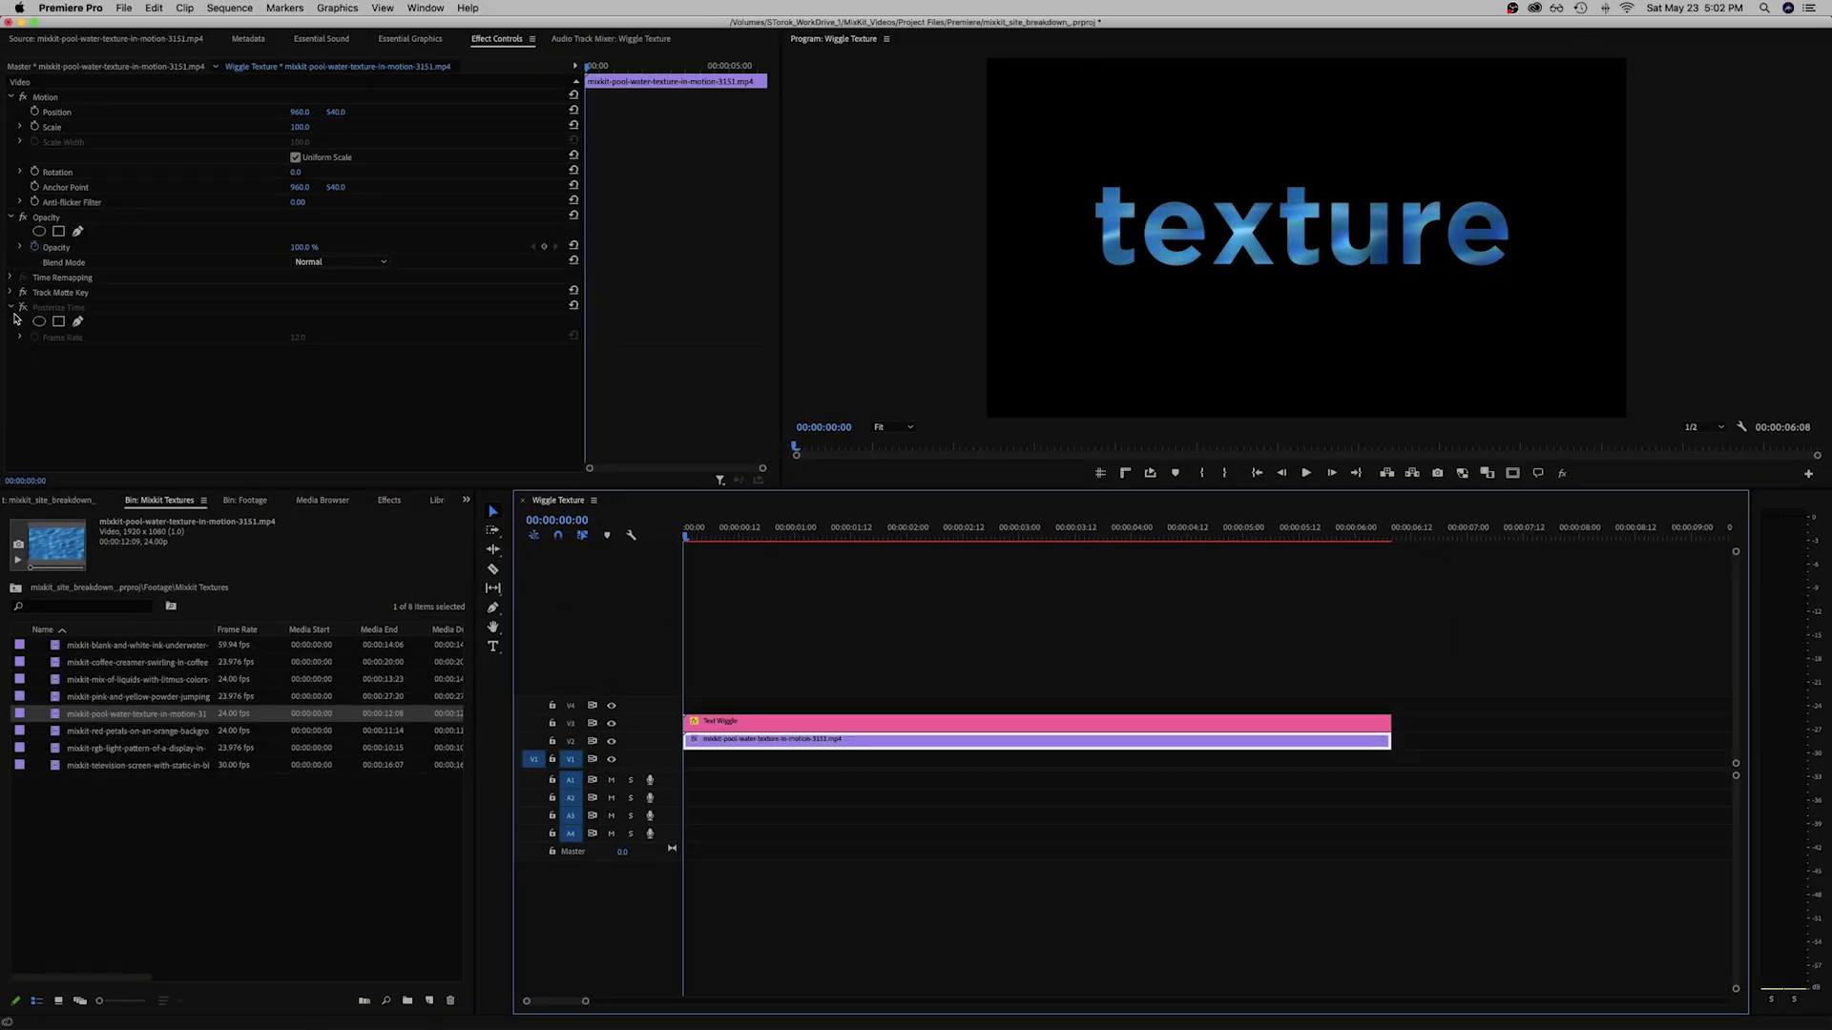
Switch off Posterize Time on the texture clip and render playback from the start.
left_click(24, 308)
left_click(806, 622)
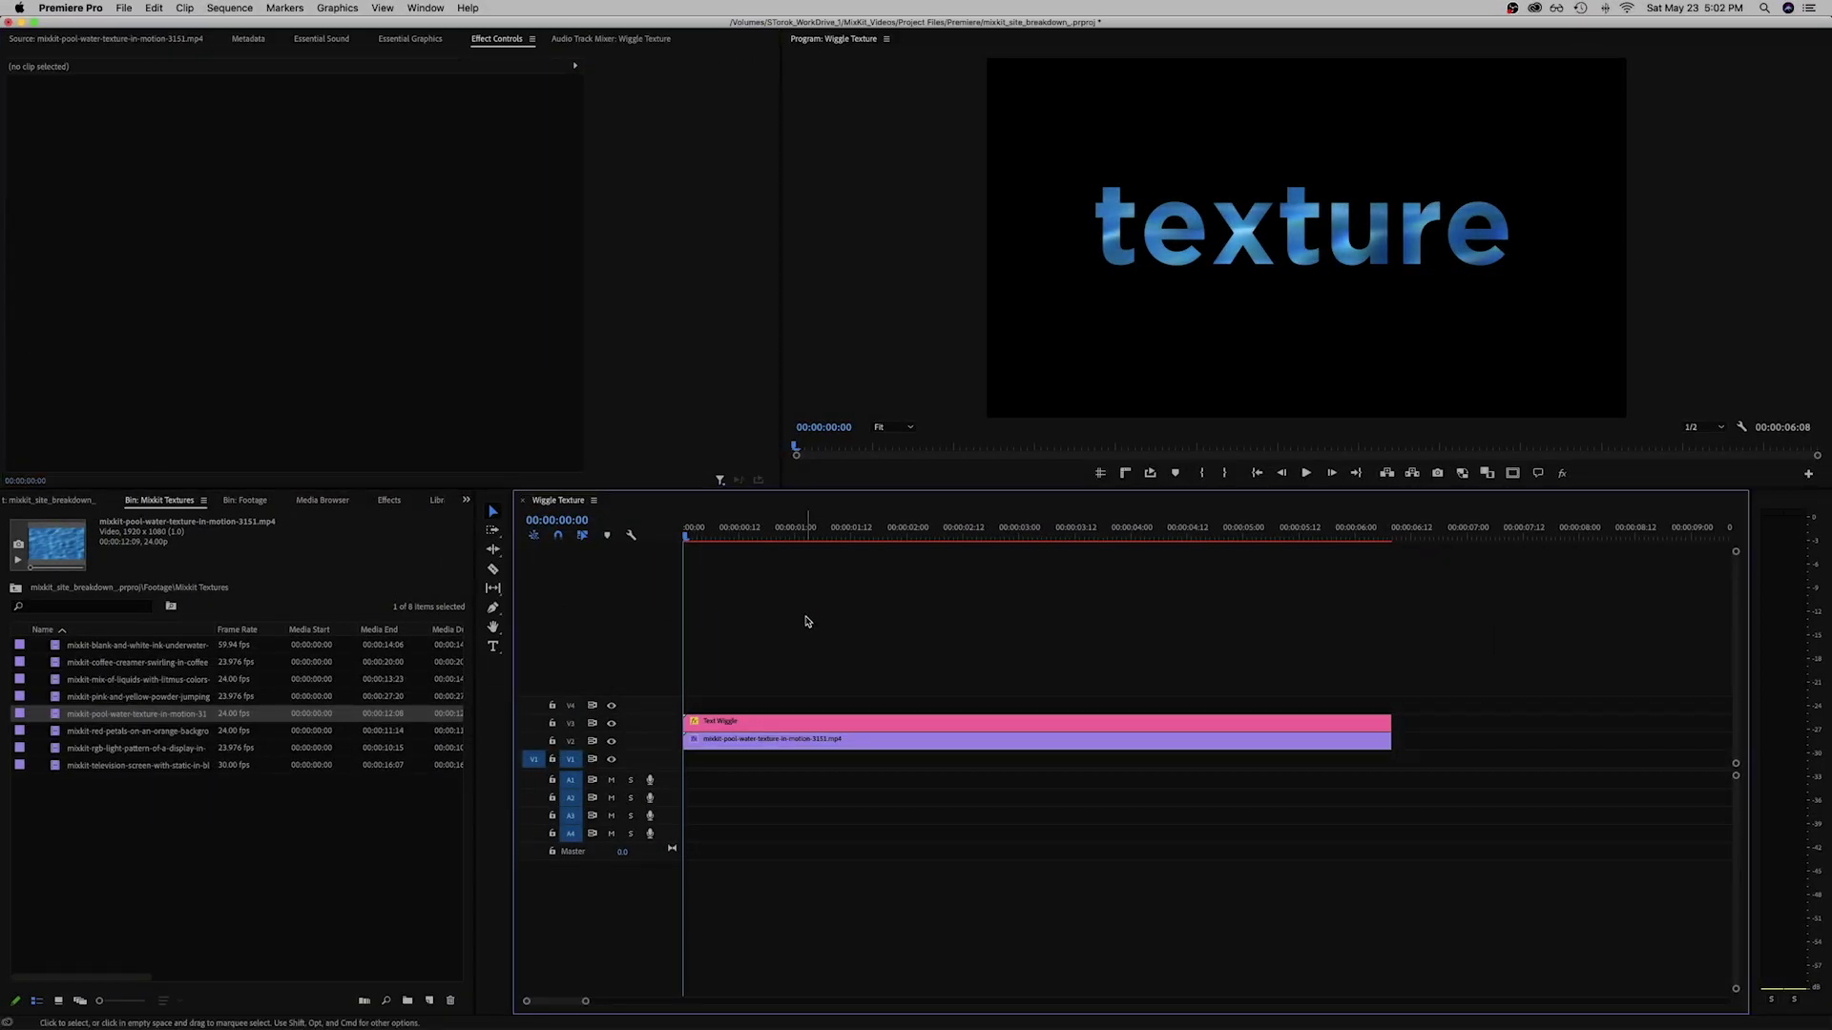
key("Return")
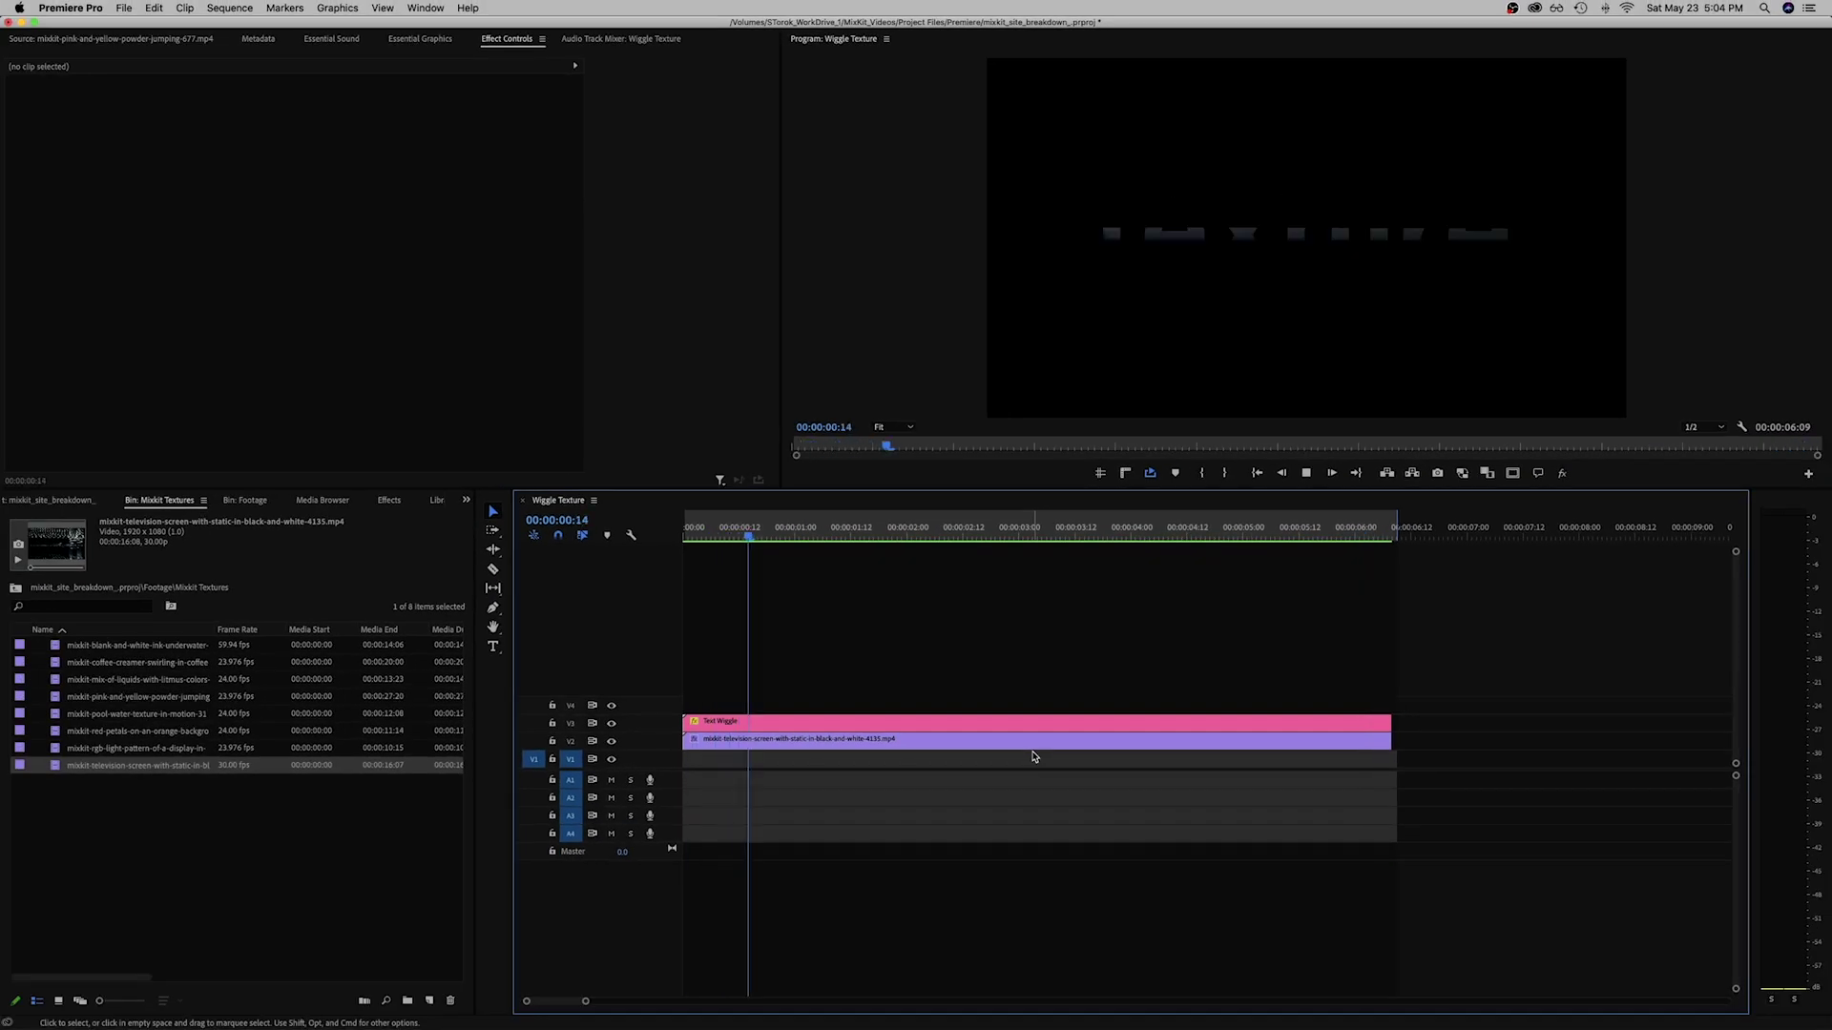
Set the TV static clip's Posterize Time frame rate to 6 and render the sequence.
left_click(1035, 742)
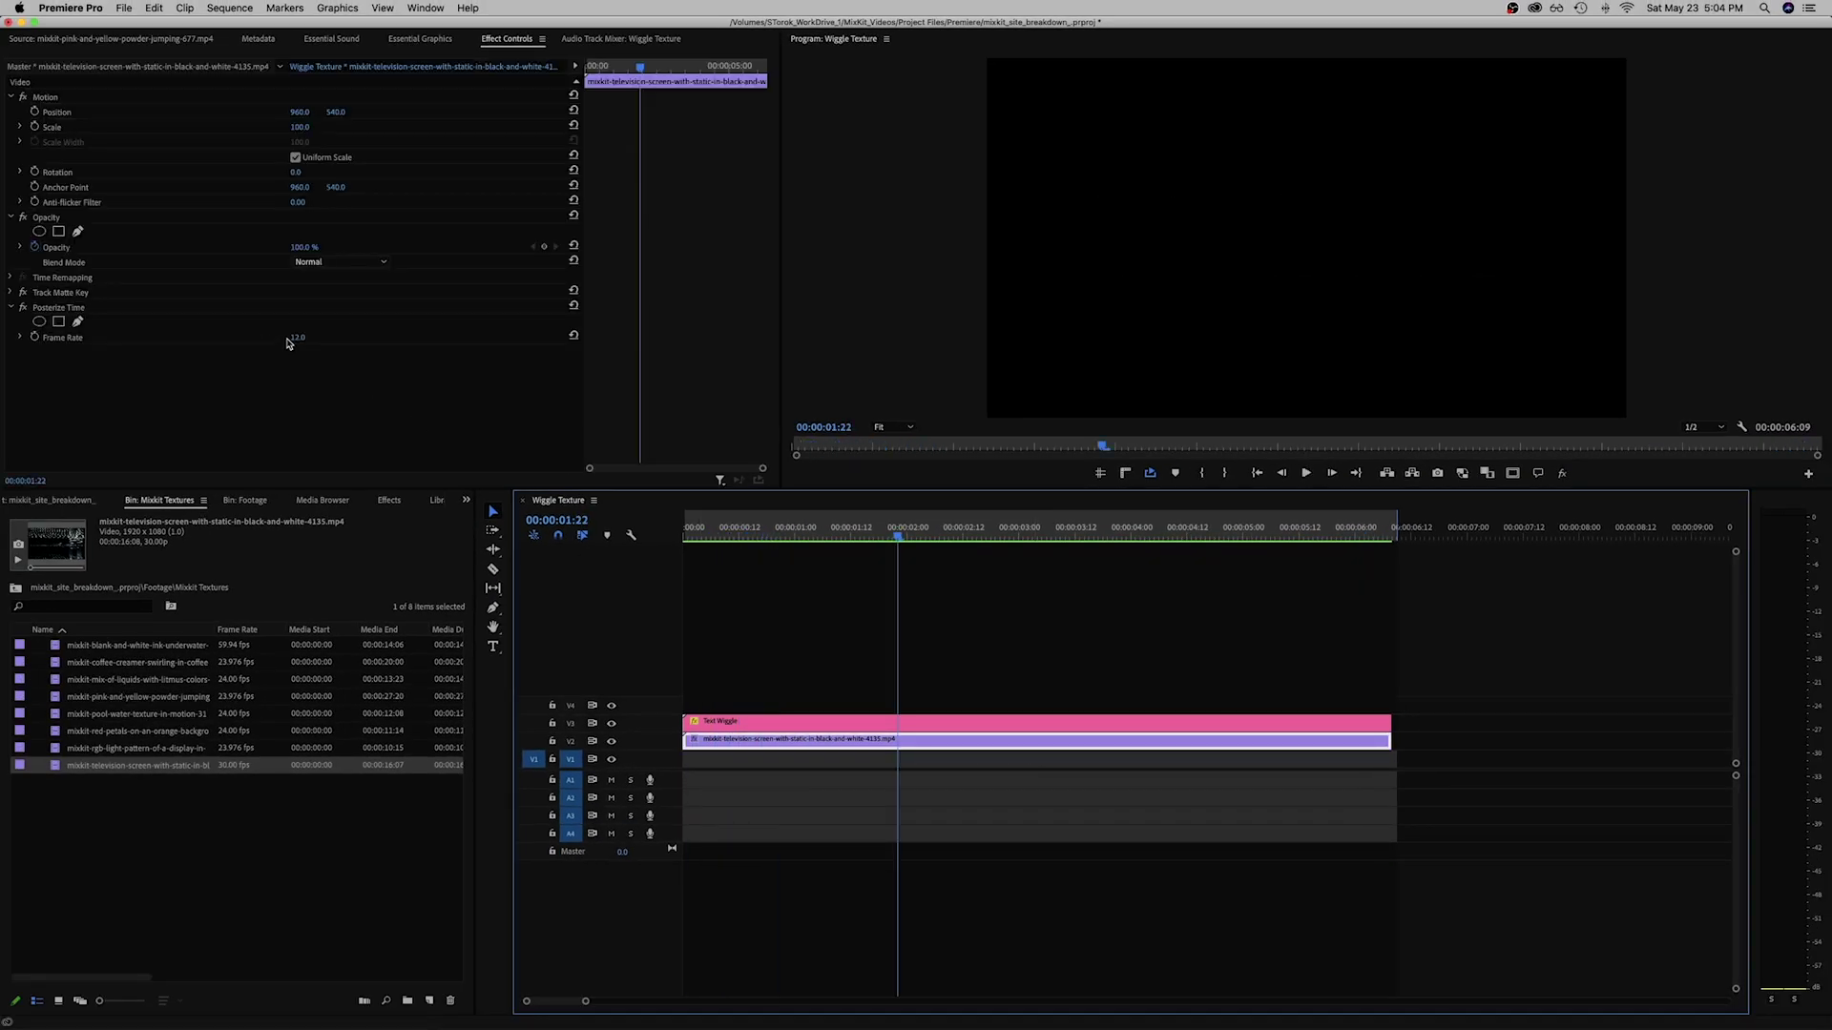
left_click(292, 339)
type("6")
key("Return")
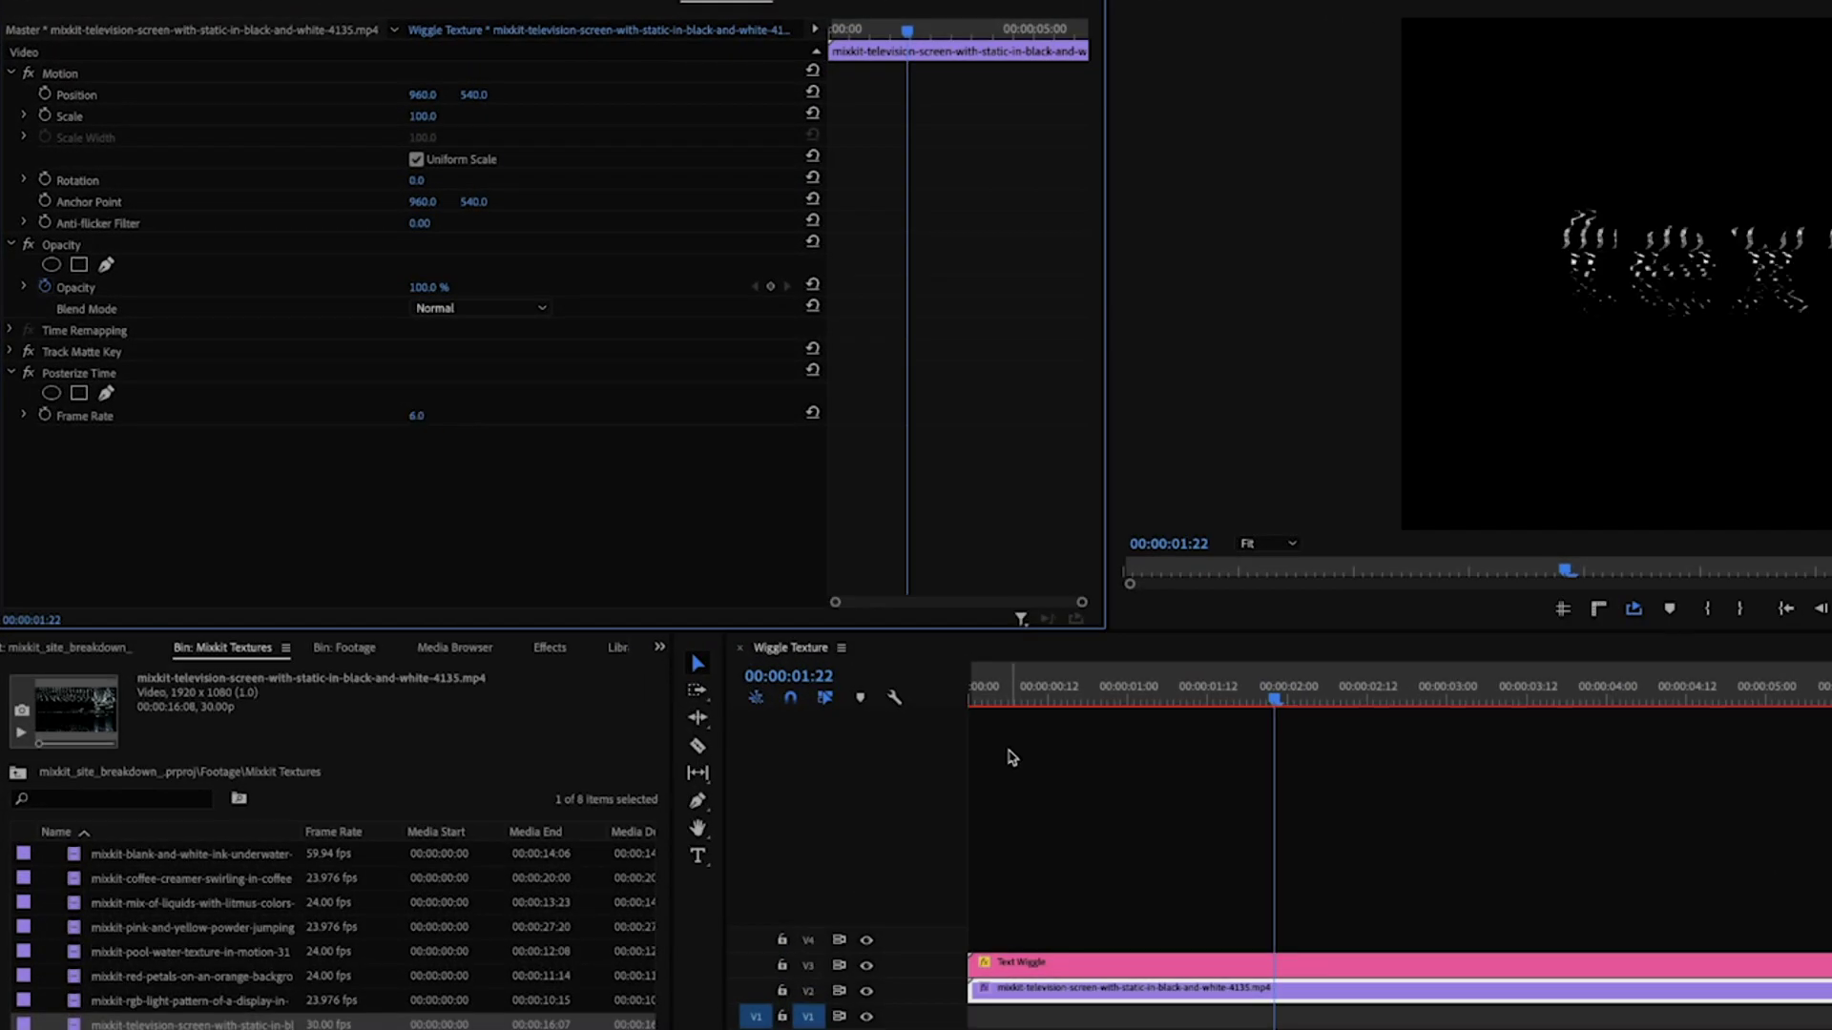
key("Return")
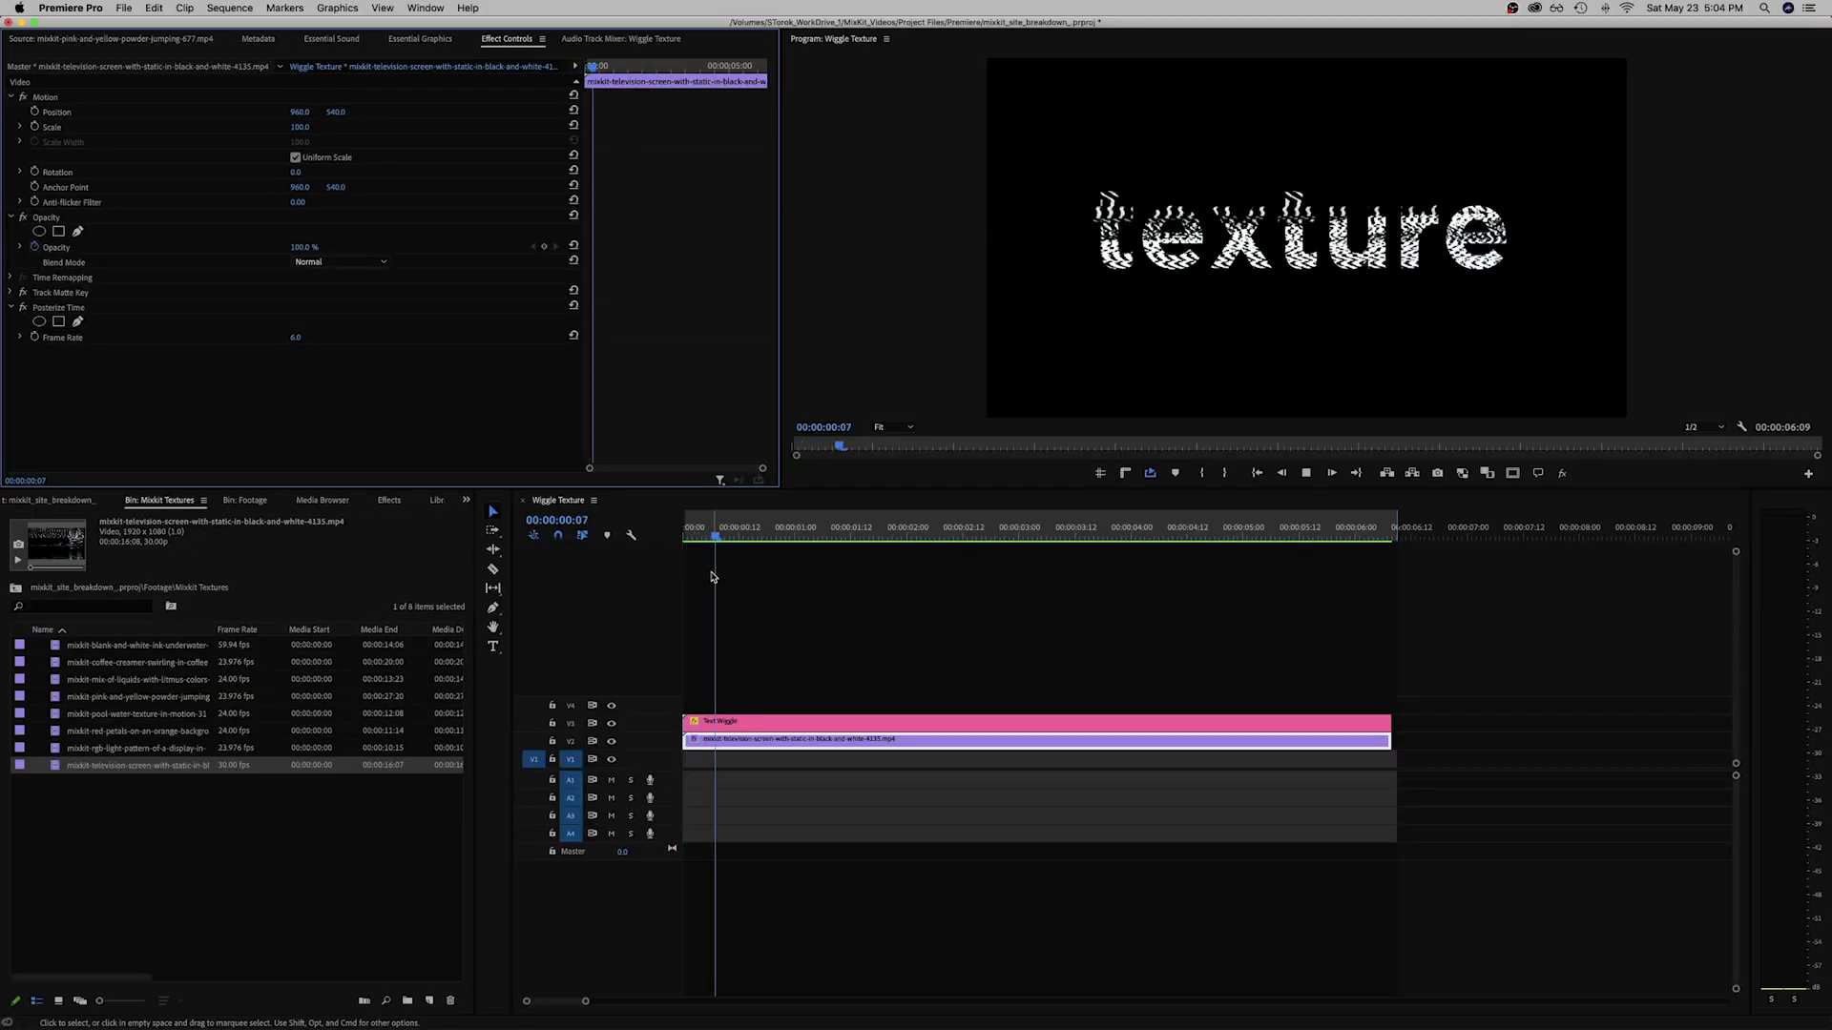